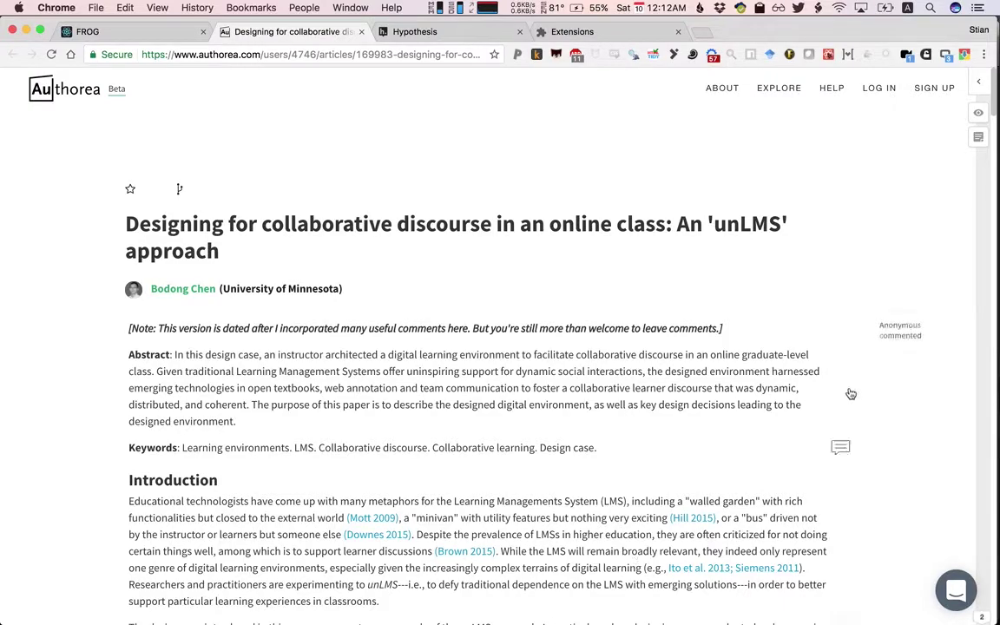
# - Open the Hypothesis sidebar on the Authorea article, showing its 2 annotations and page note
pyautogui.click(983, 84)
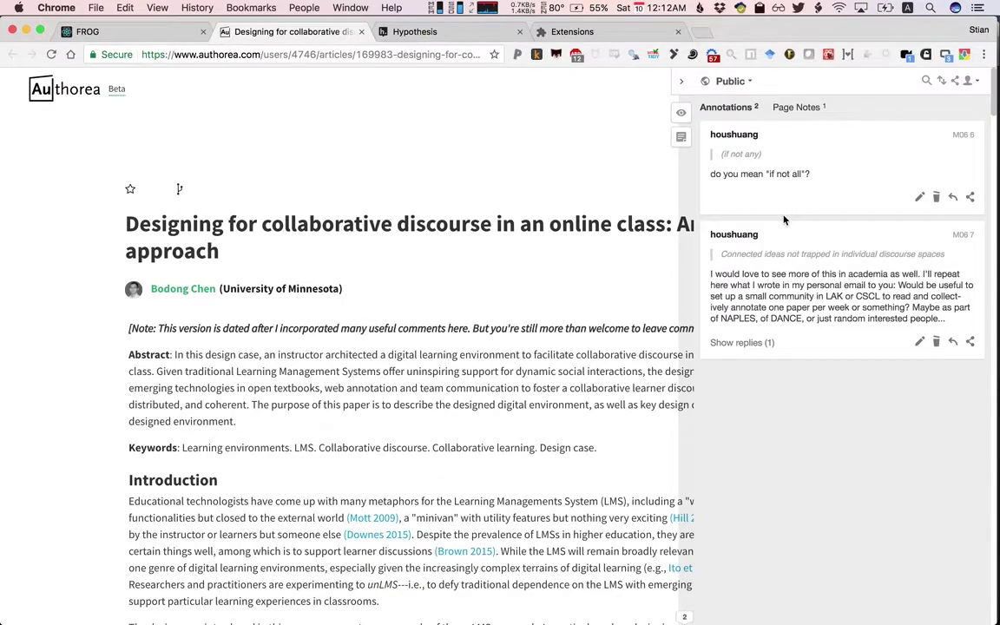
# - In the #SNAEd tag search results, expand the 'Looking Back, Looking Ahead' entry's annotations
pyautogui.click(459, 37)
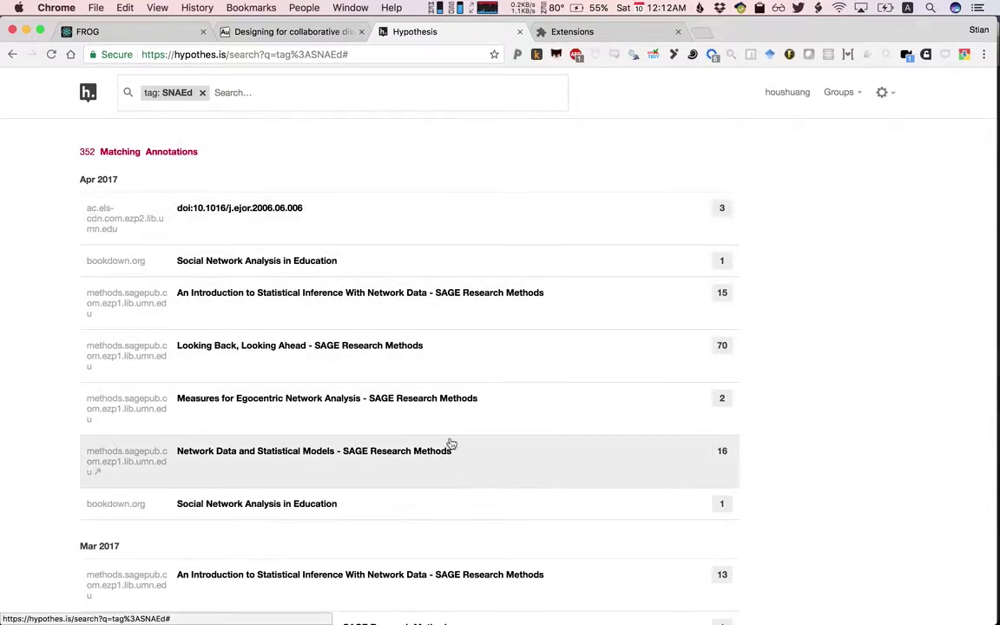
pyautogui.click(383, 347)
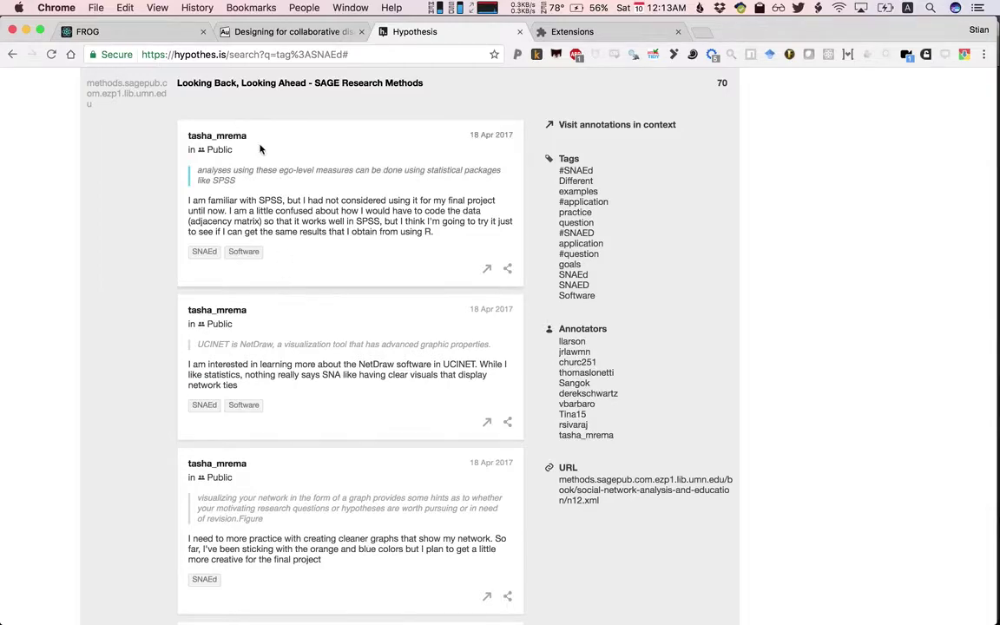
# - Create an activity named 'Voting up interesting citations' on the middle lane of the FROG graph
pyautogui.click(166, 37)
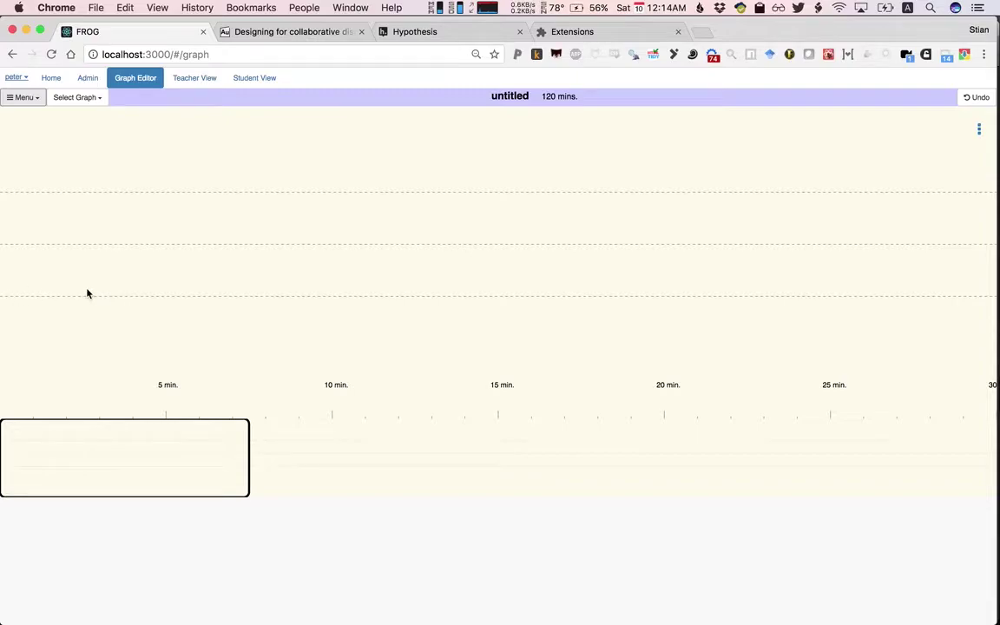
pyautogui.doubleClick(3, 246)
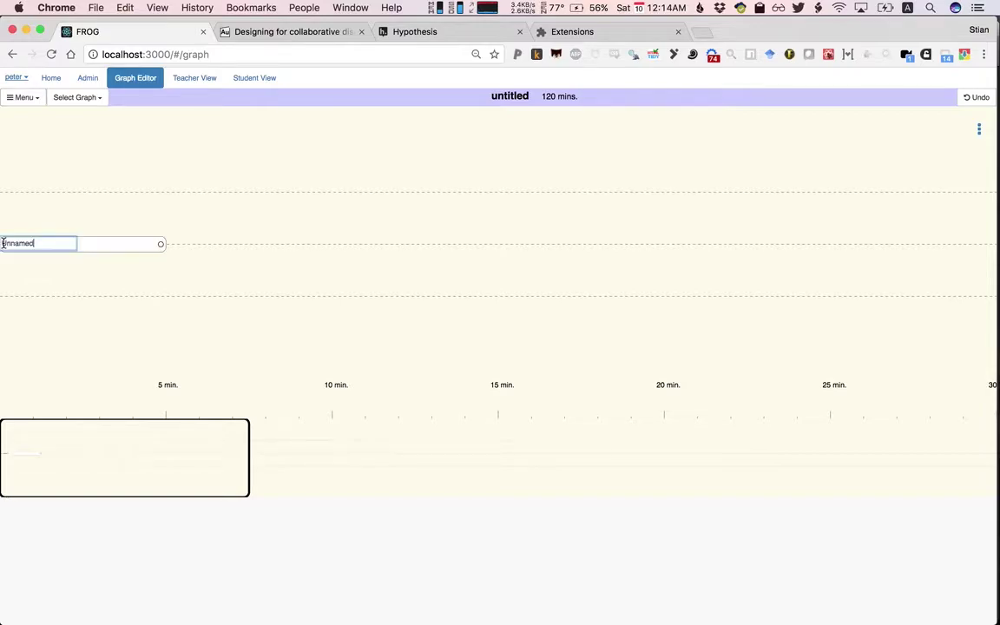
pyautogui.press('super+a')
pyautogui.write('Votign d')
pyautogui.press('BackSpace')
pyautogui.press('BackSpace')
pyautogui.press('BackSpace')
pyautogui.press('BackSpace')
pyautogui.write('ng up interesting citations')
pyautogui.press('Return')
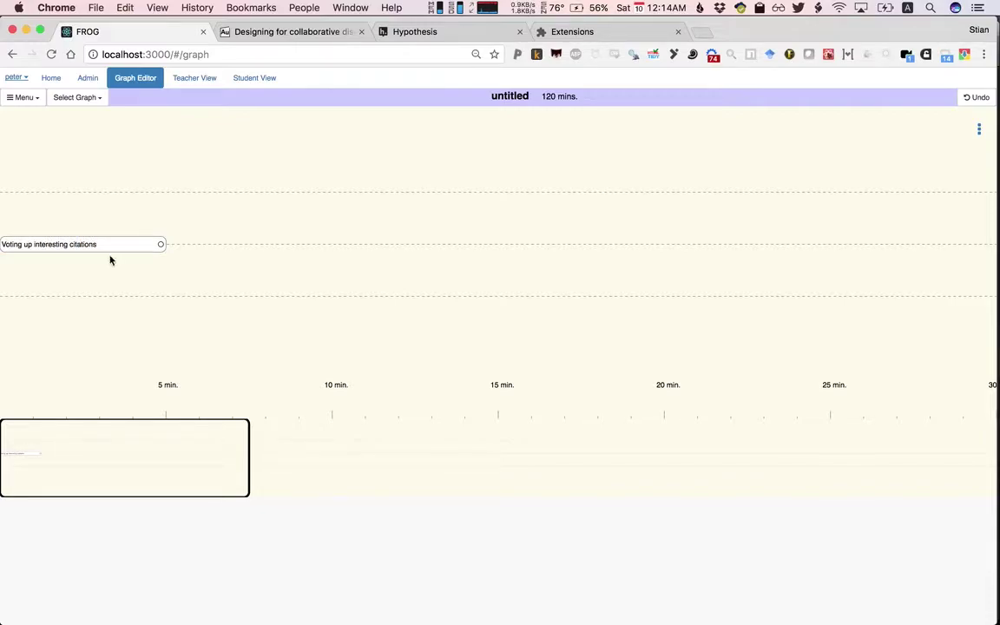
# - Add a second activity named 'Group chat' and move it to the timeline start
pyautogui.click(189, 249)
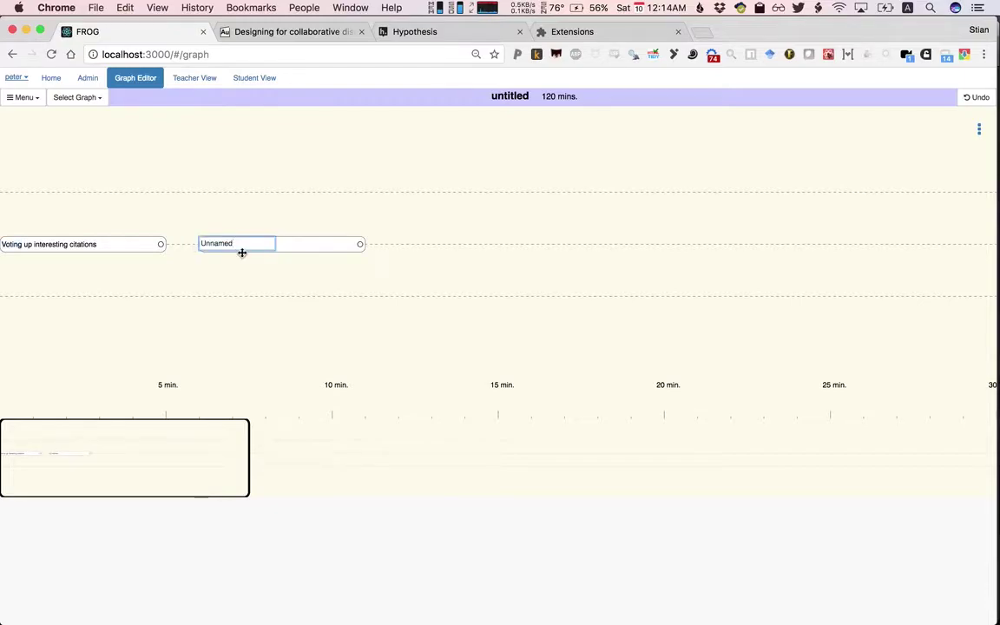
pyautogui.write('Chat')
pyautogui.press('Return')
pyautogui.doubleClick(239, 245)
pyautogui.write('Group chat')
pyautogui.press('Return')
pyautogui.moveTo(233, 240); pyautogui.dragTo(52, 233)
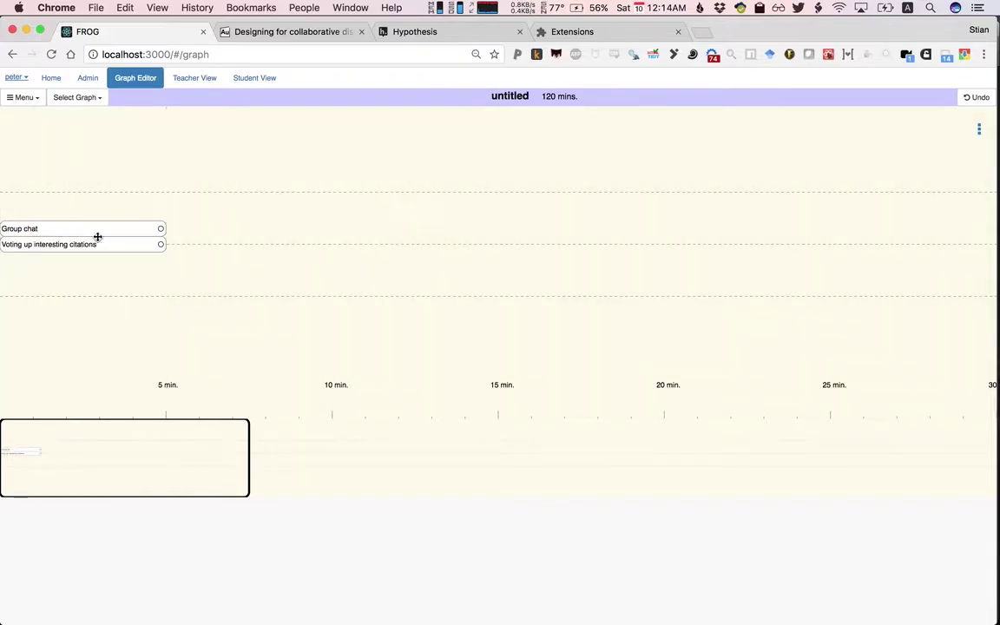
# - Add a Create groups operator with desired group size 2 and the minimum formation strategy
pyautogui.click(53, 134)
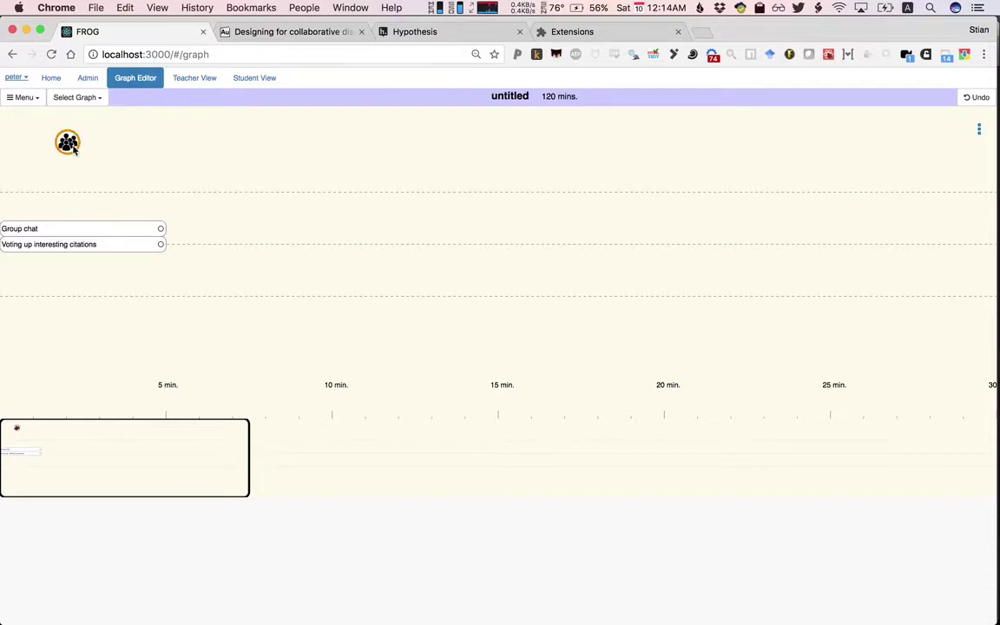
pyautogui.click(67, 141)
pyautogui.click(769, 147)
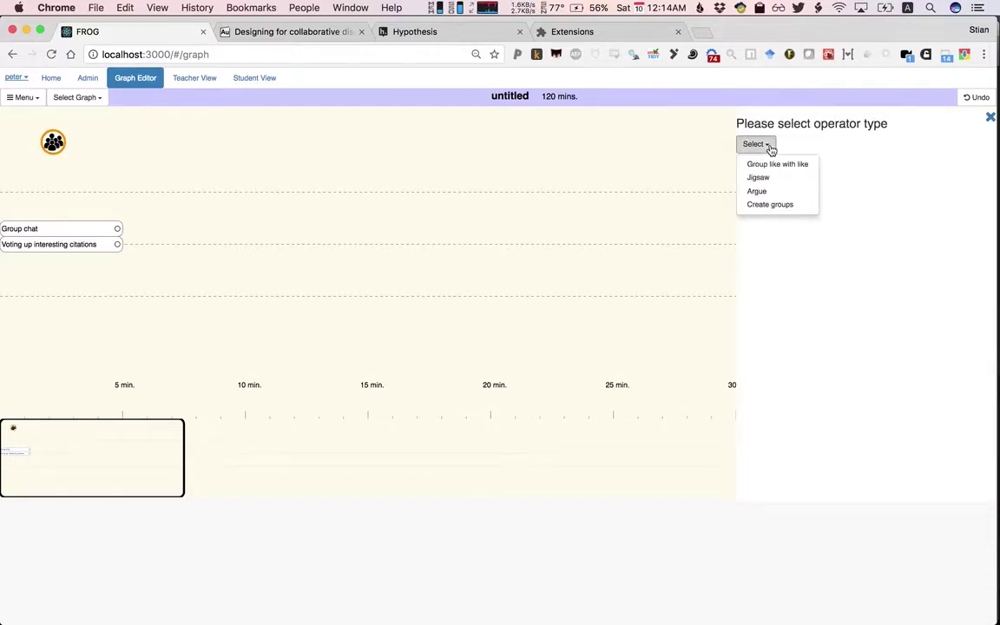
pyautogui.click(782, 205)
pyautogui.click(772, 188)
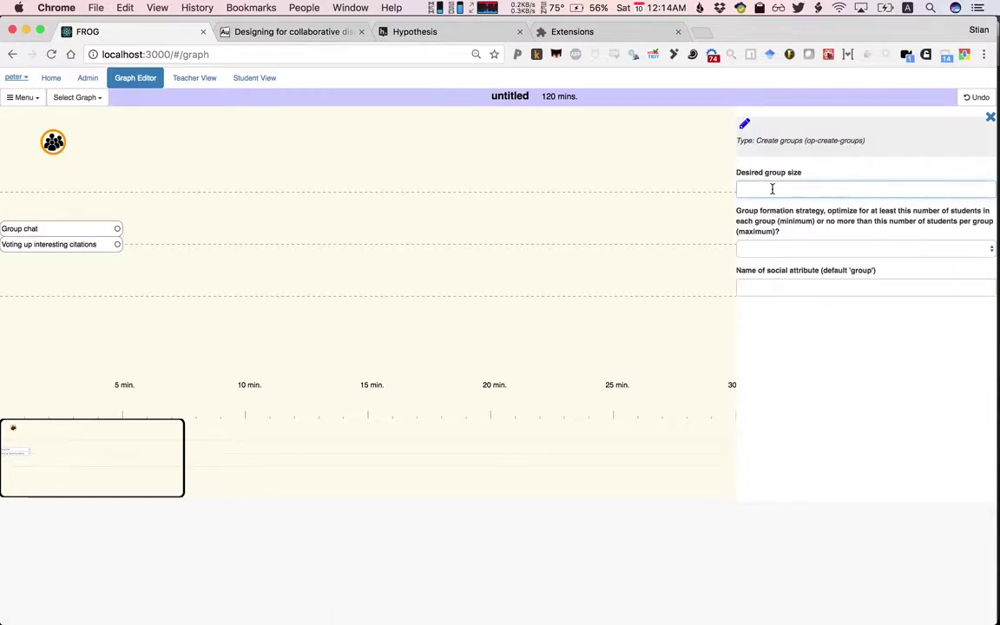
pyautogui.write('2')
pyautogui.click(740, 250)
pyautogui.click(789, 260)
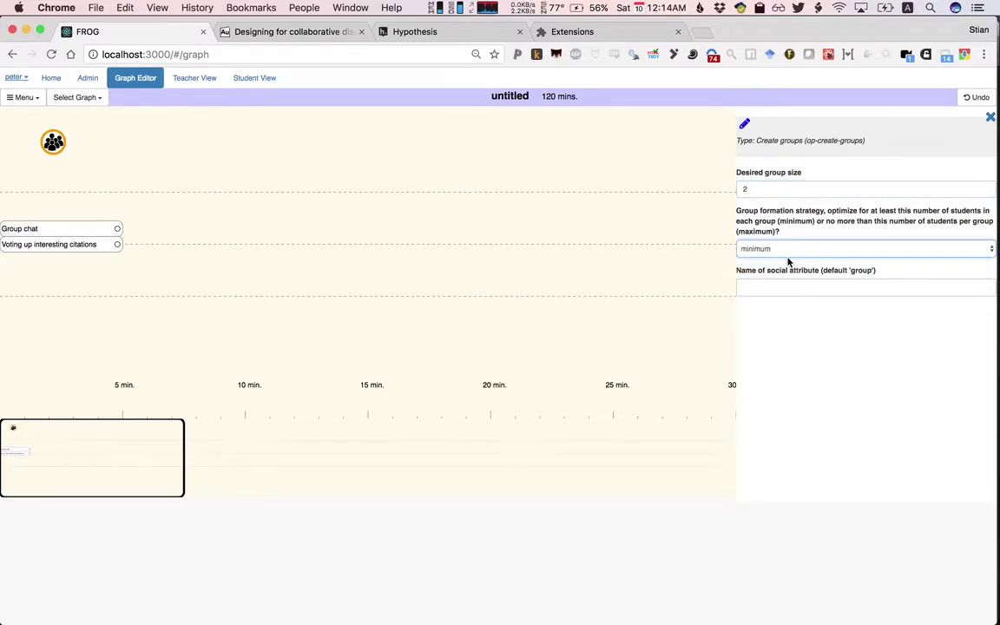
pyautogui.click(105, 145)
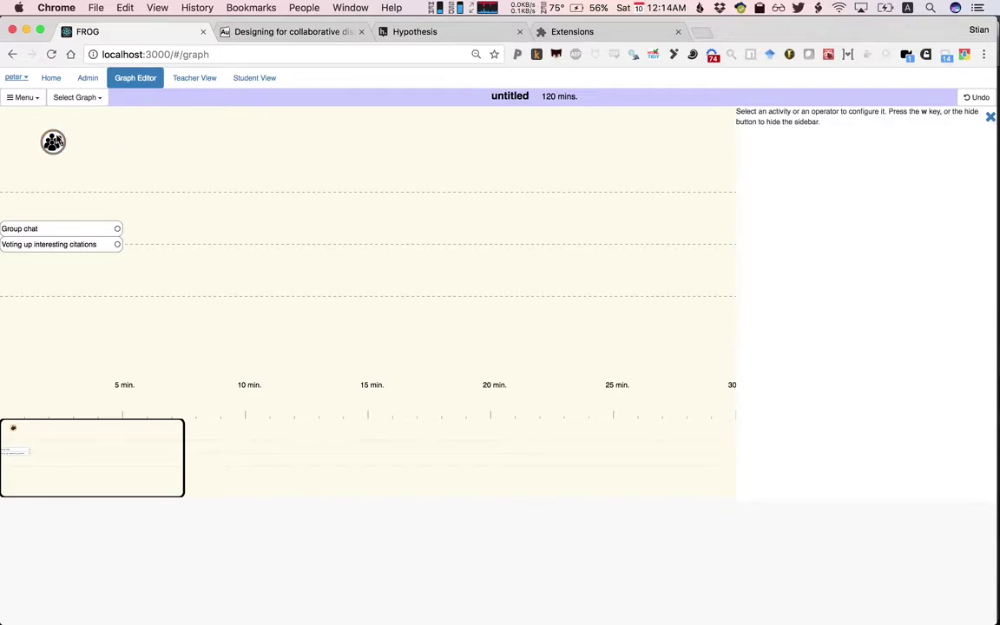
# - Connect the grouping operator to both activities and make Group chat a Chat grouped by 'group'
pyautogui.moveTo(52, 132); pyautogui.dragTo(54, 225)
pyautogui.moveTo(54, 144); pyautogui.dragTo(82, 246)
pyautogui.click(73, 233)
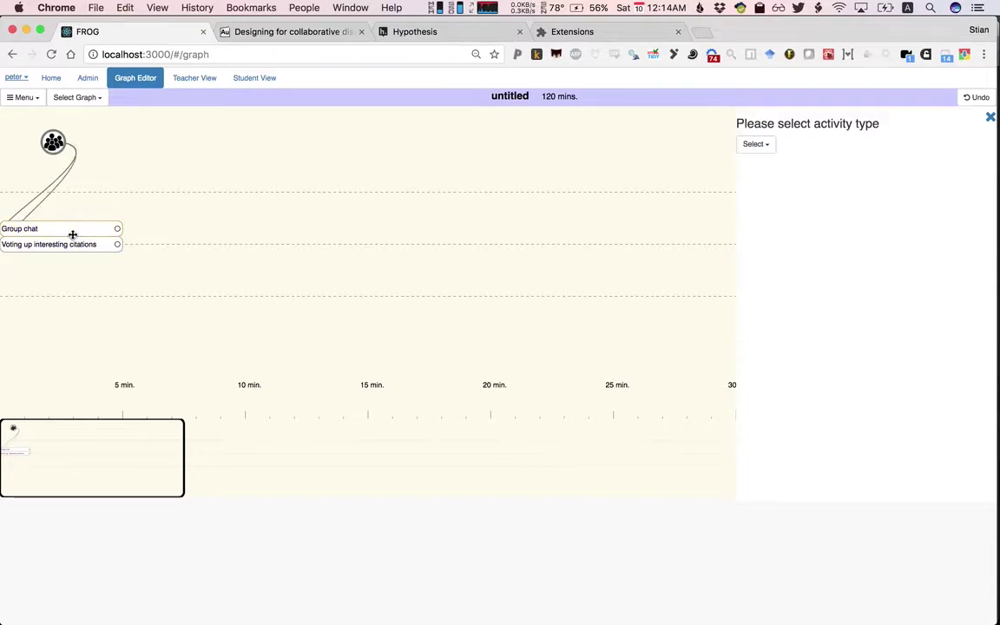
pyautogui.click(764, 146)
pyautogui.click(770, 178)
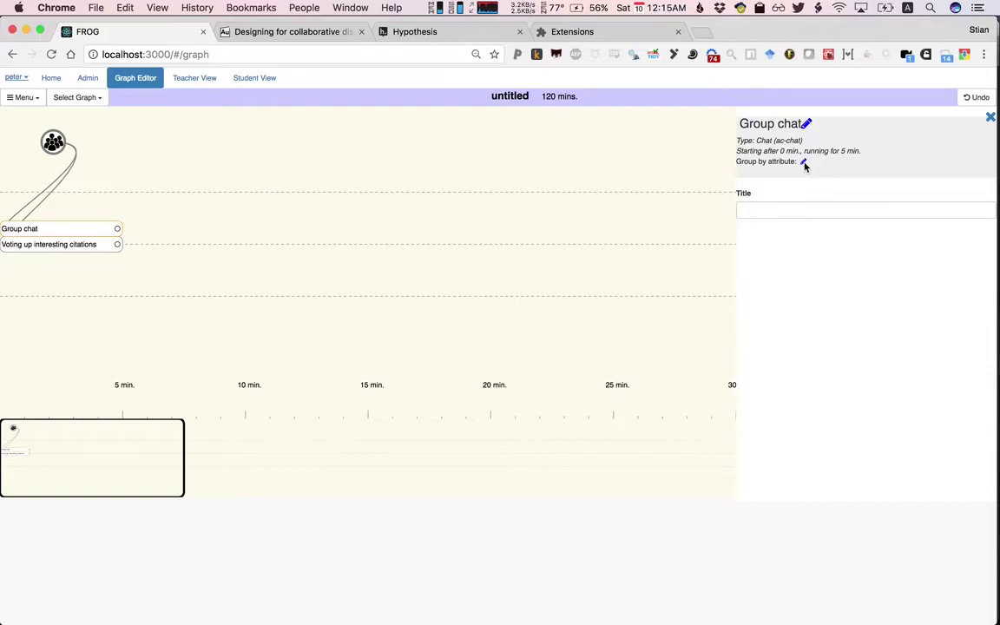
pyautogui.click(804, 163)
pyautogui.write('group')
pyautogui.press('Return')
pyautogui.click(59, 150)
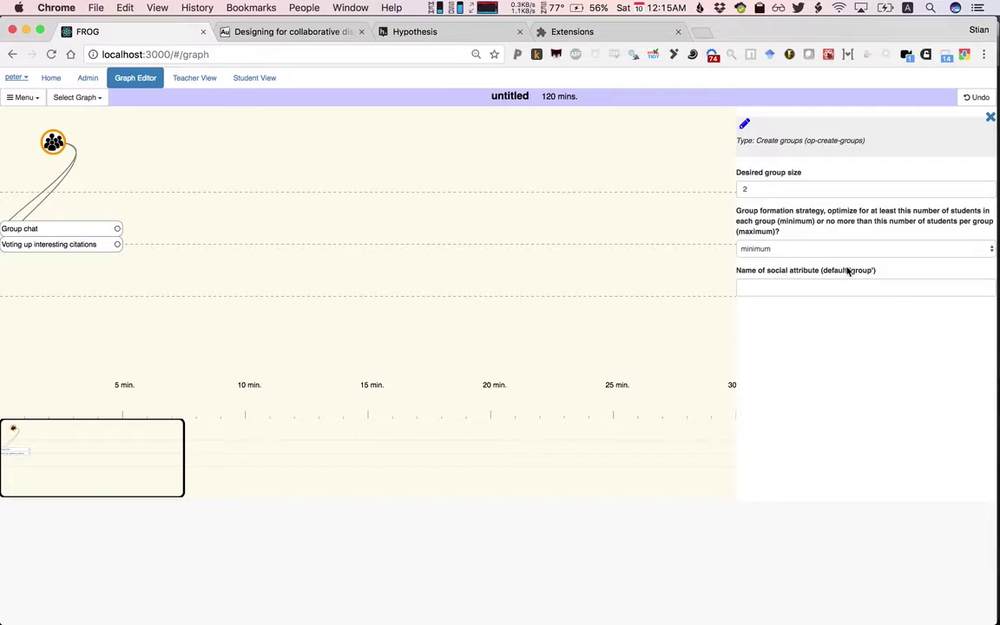
# - Make Voting a Brainstorm grouped by 'group', with vote-up guidelines and new ideas enabled
pyautogui.click(67, 247)
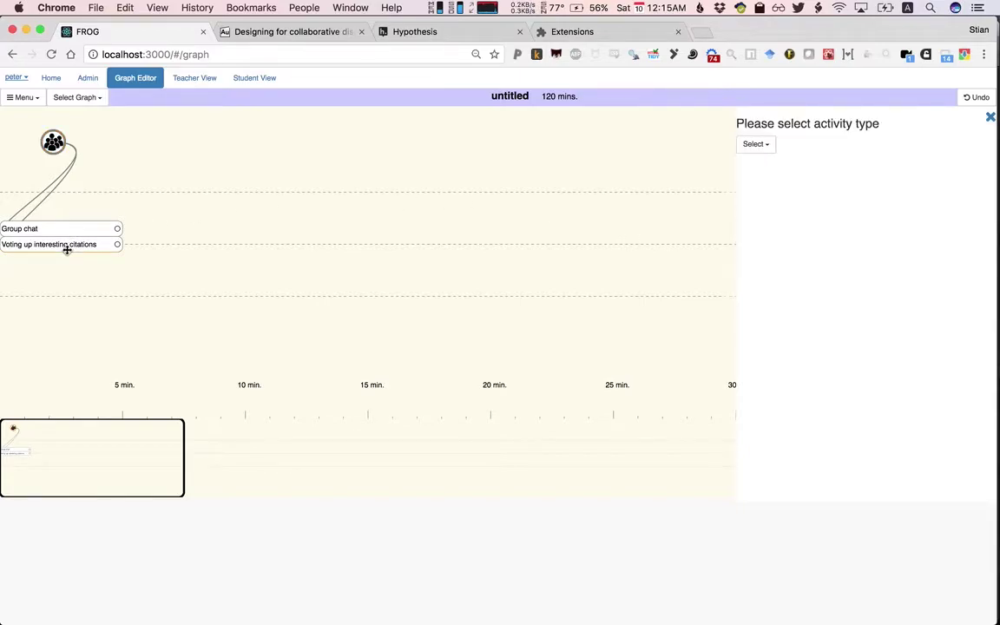
pyautogui.click(752, 148)
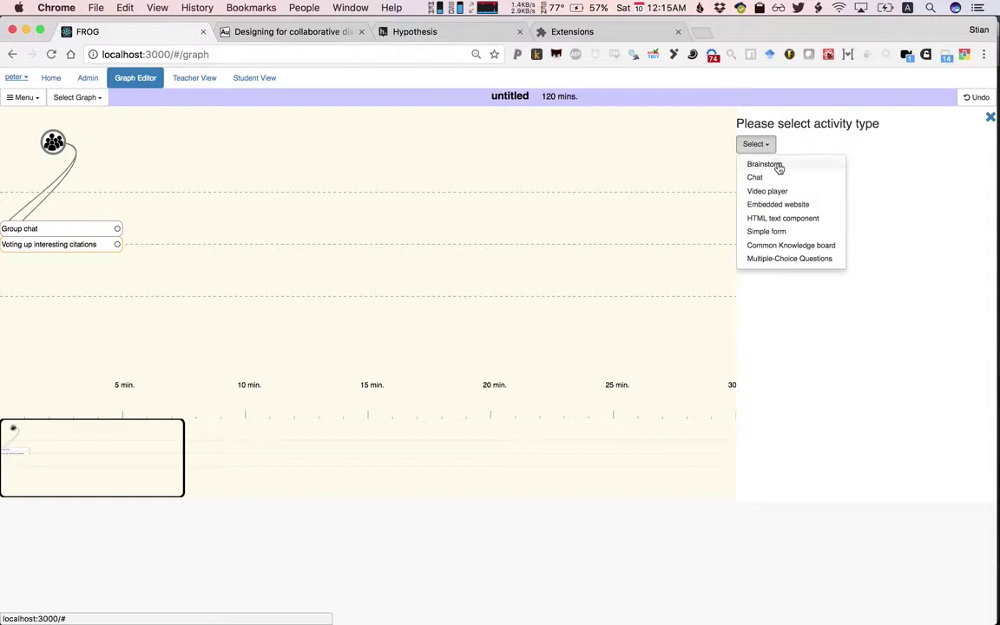
pyautogui.click(775, 165)
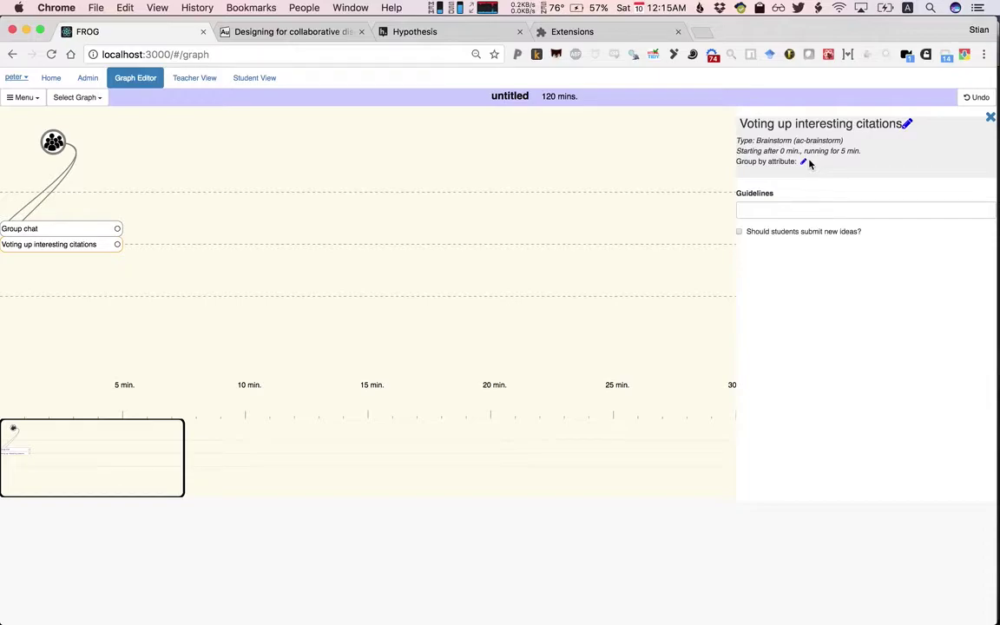
pyautogui.click(804, 162)
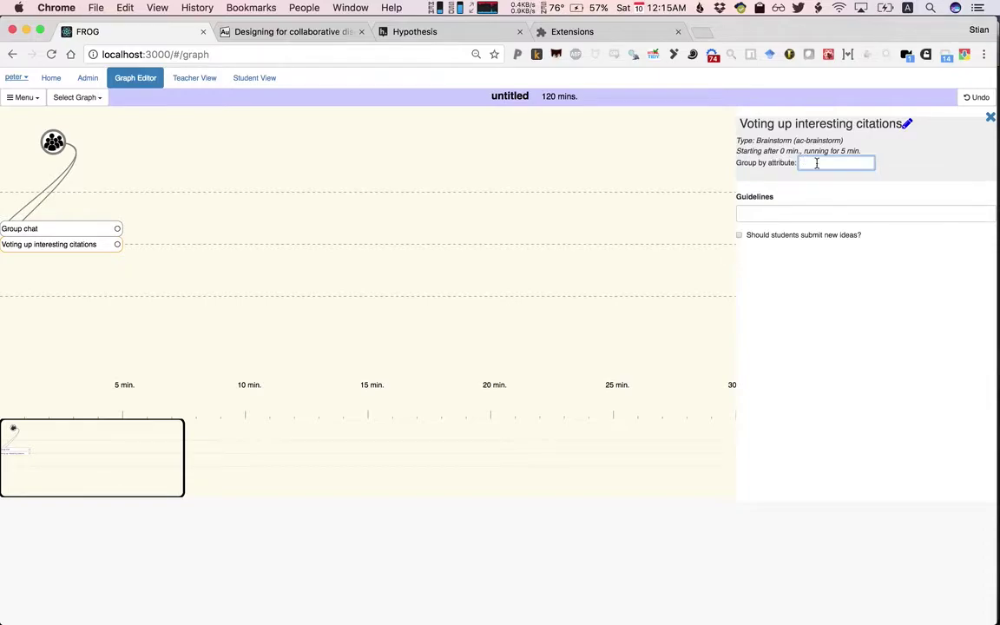
pyautogui.write('group')
pyautogui.press('Return')
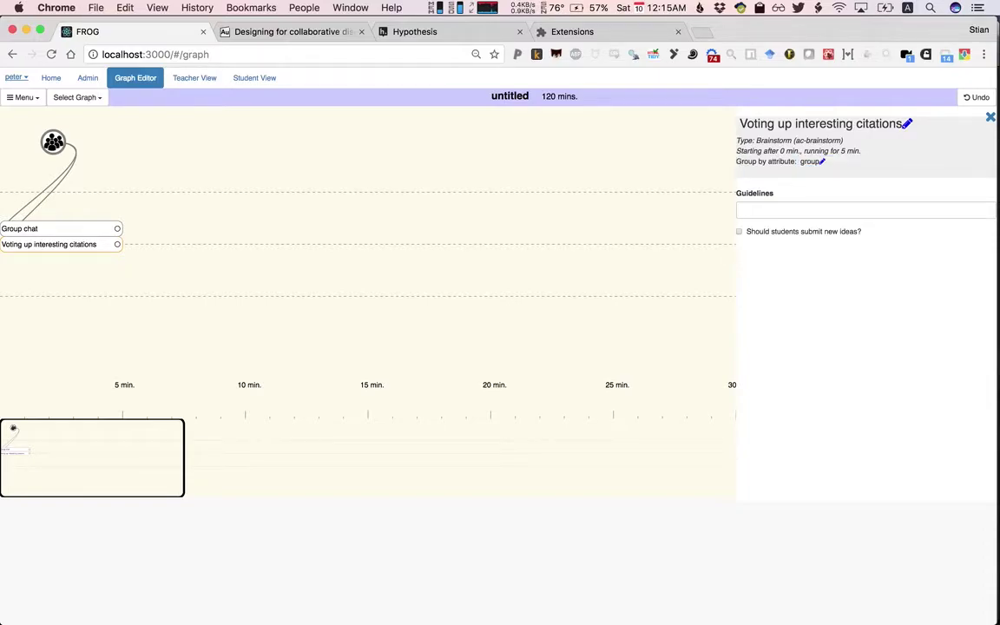
pyautogui.click(777, 211)
pyautogui.write('Please vote up interesting ')
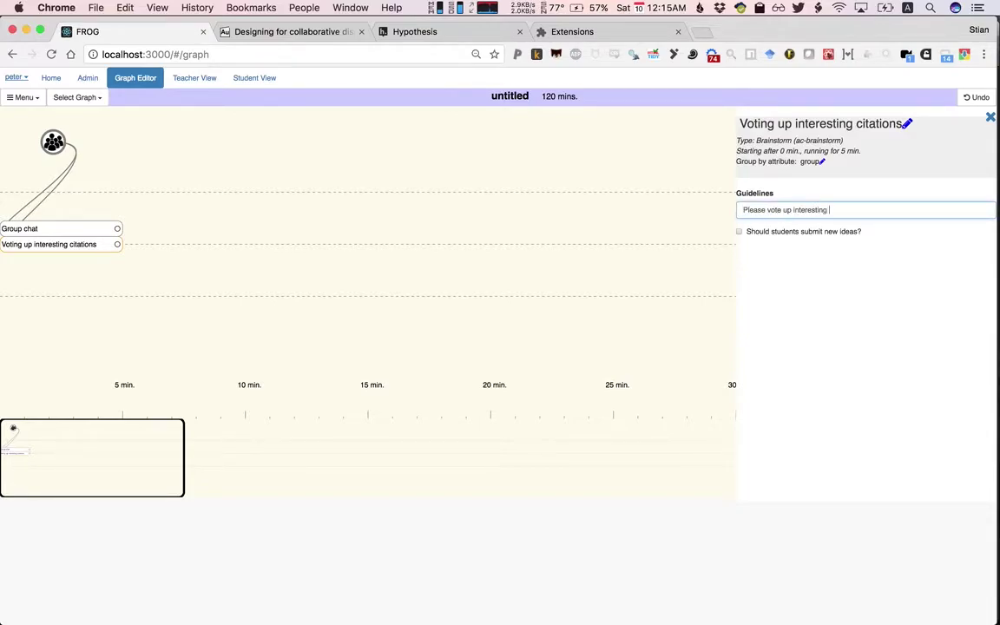
pyautogui.write('annotations, or add your own')
pyautogui.click(739, 233)
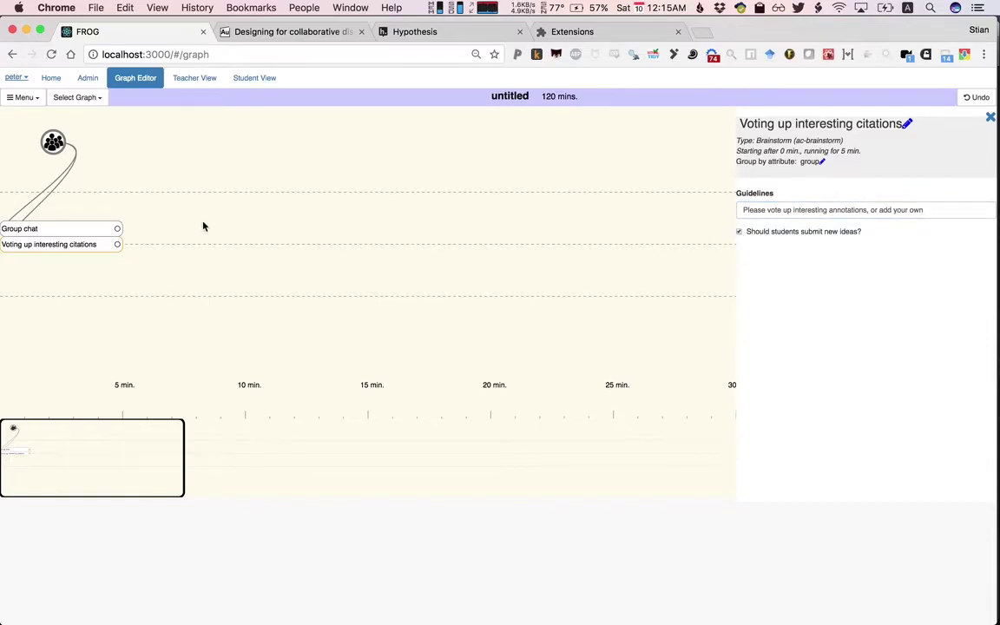
pyautogui.click(112, 169)
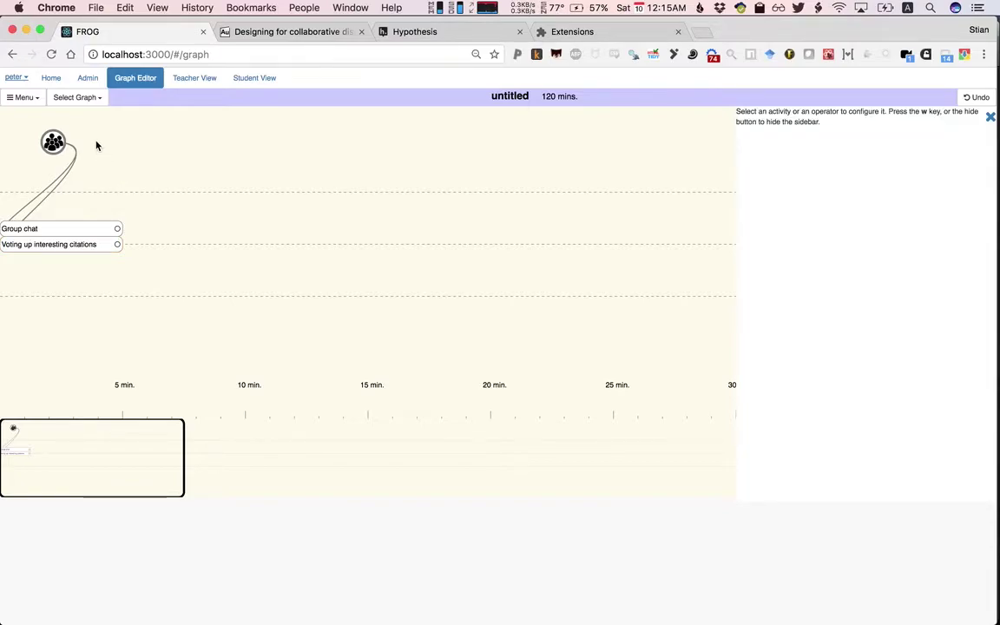
# - Add a Get ideas from Hypothesis operator with hashtag SNAEd and the pasted book URL, plus another operator
pyautogui.click(106, 153)
pyautogui.click(107, 154)
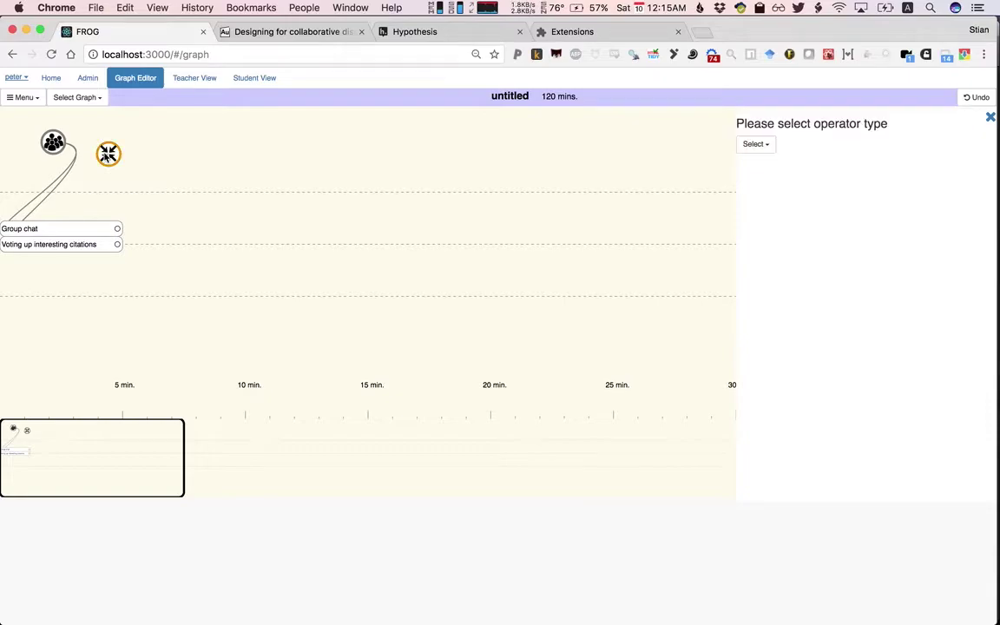
pyautogui.click(745, 149)
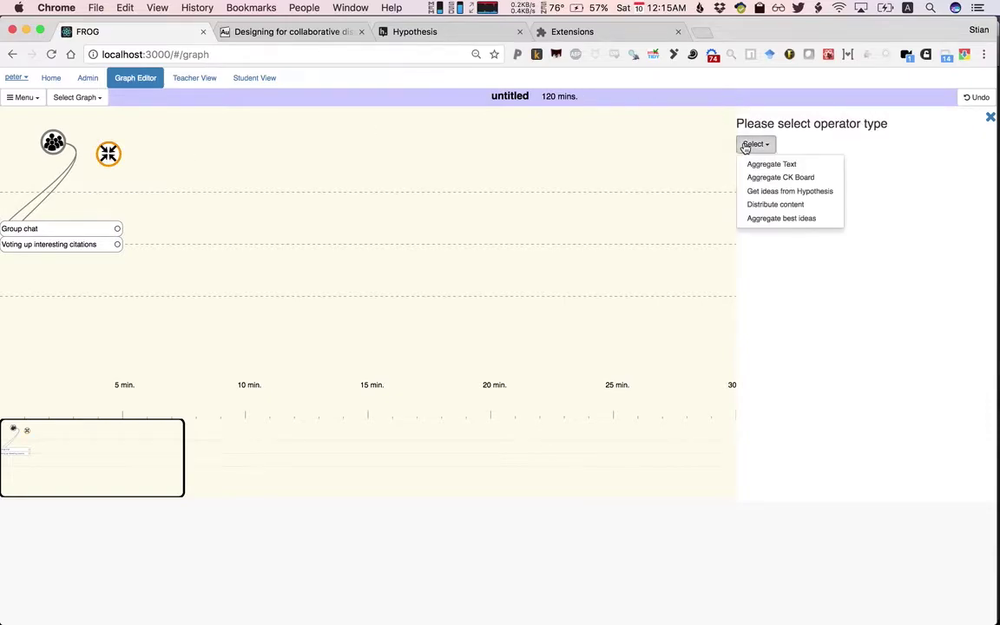
pyautogui.click(787, 194)
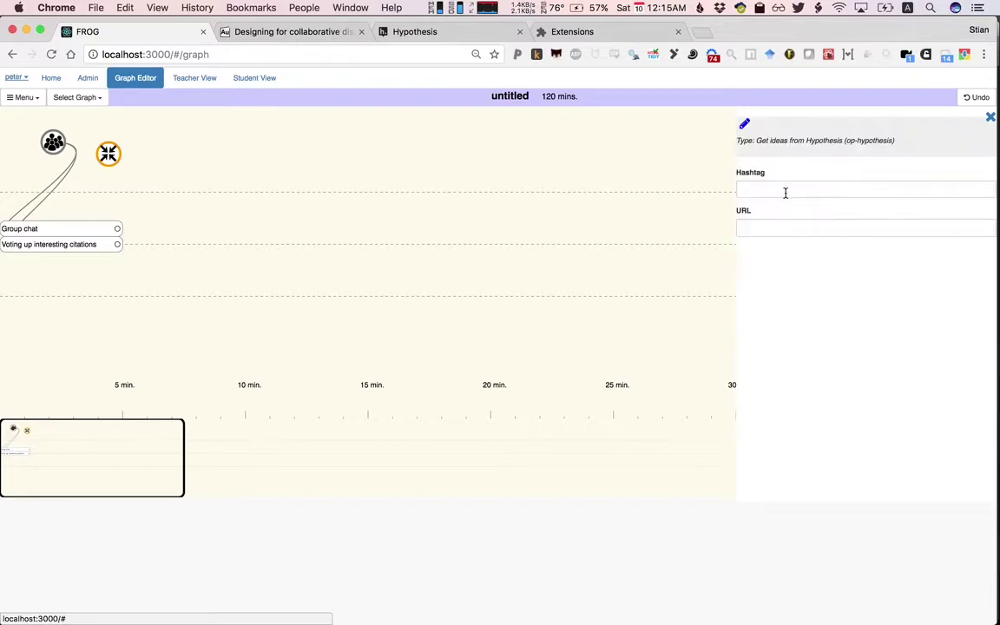
pyautogui.click(784, 193)
pyautogui.write('SNAEd')
pyautogui.click(763, 226)
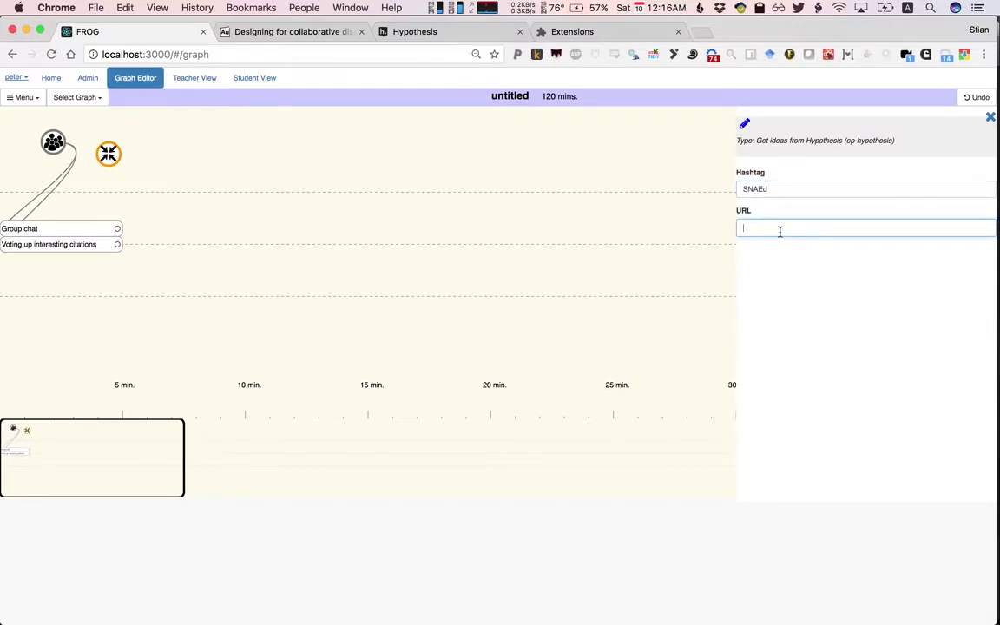
pyautogui.press('super+v')
pyautogui.click(286, 200)
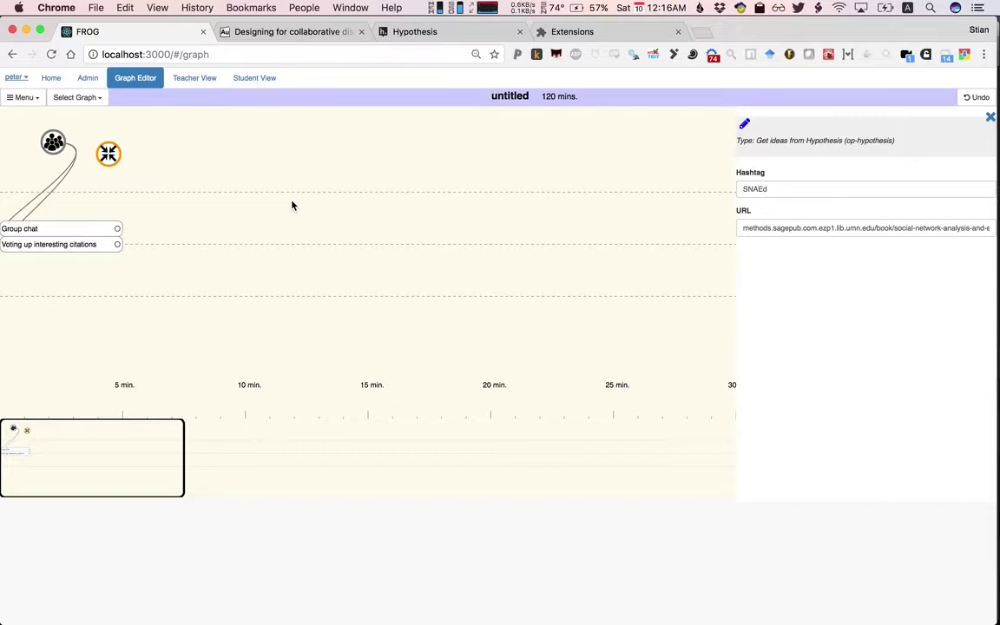
pyautogui.click(146, 132)
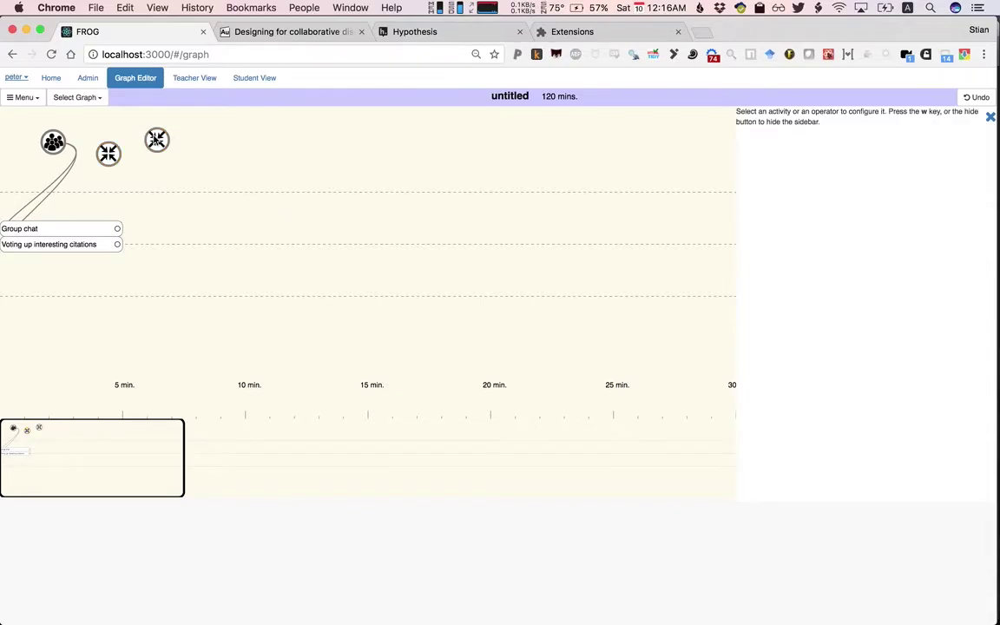
# - Make the operator Distribute content (grouping 'group', max 4 items), wired from the group node to Voting
pyautogui.click(761, 144)
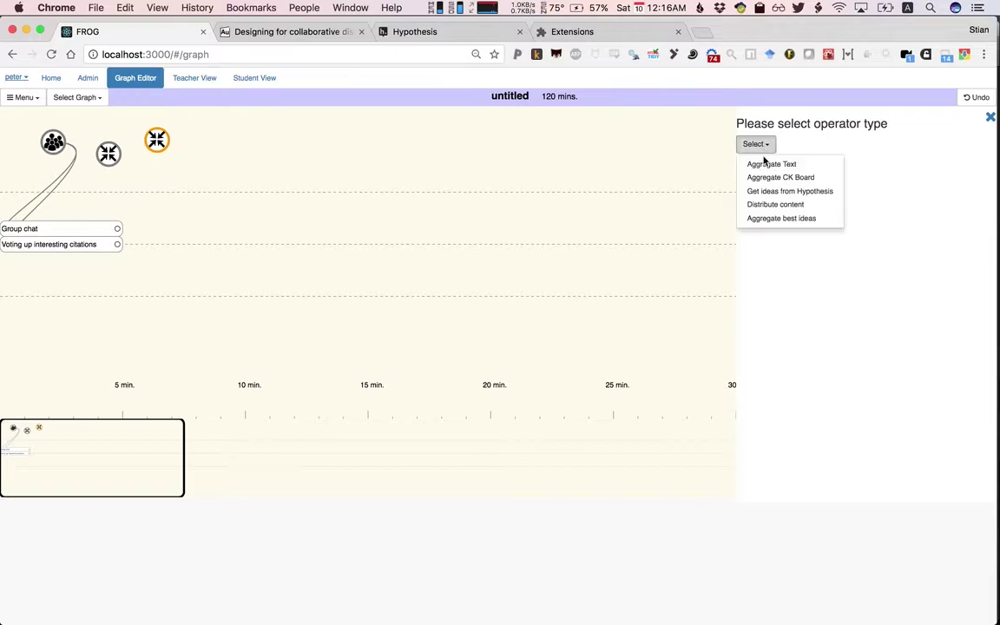
pyautogui.click(777, 205)
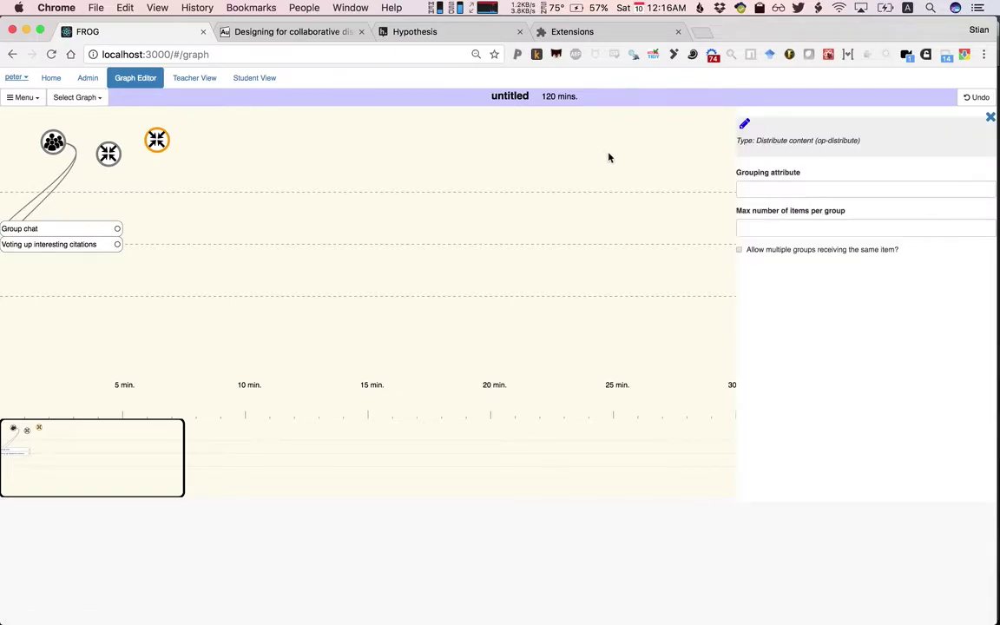
pyautogui.click(769, 187)
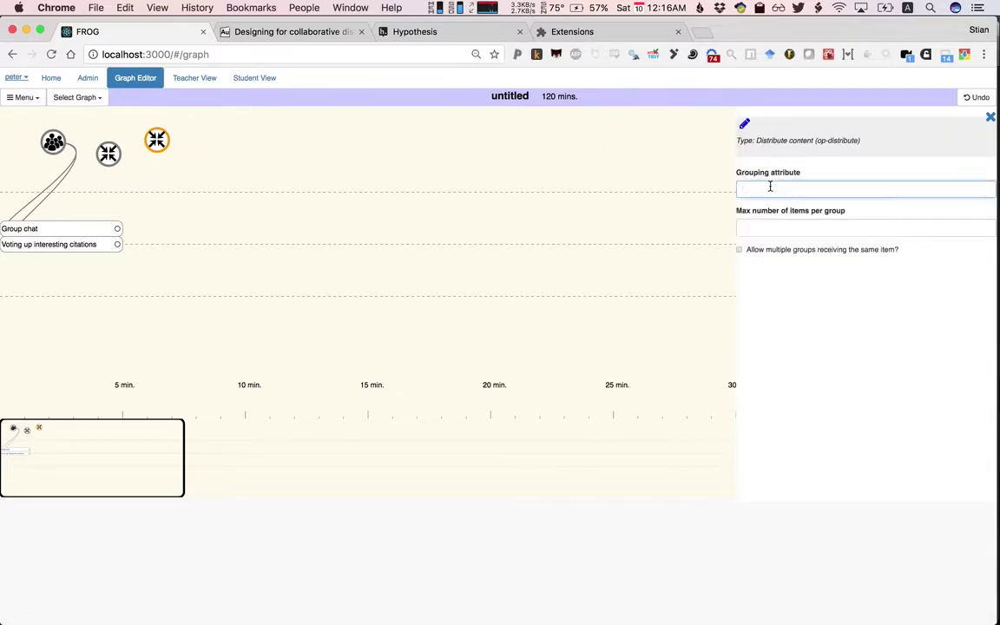
pyautogui.write('group')
pyautogui.click(769, 225)
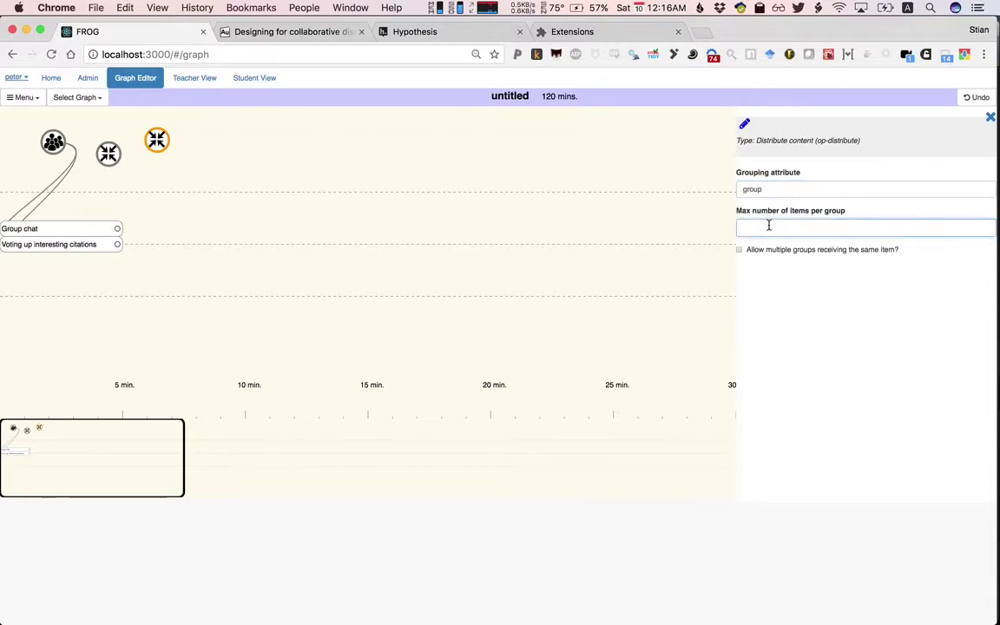
pyautogui.write('4')
pyautogui.moveTo(53, 143); pyautogui.dragTo(158, 143)
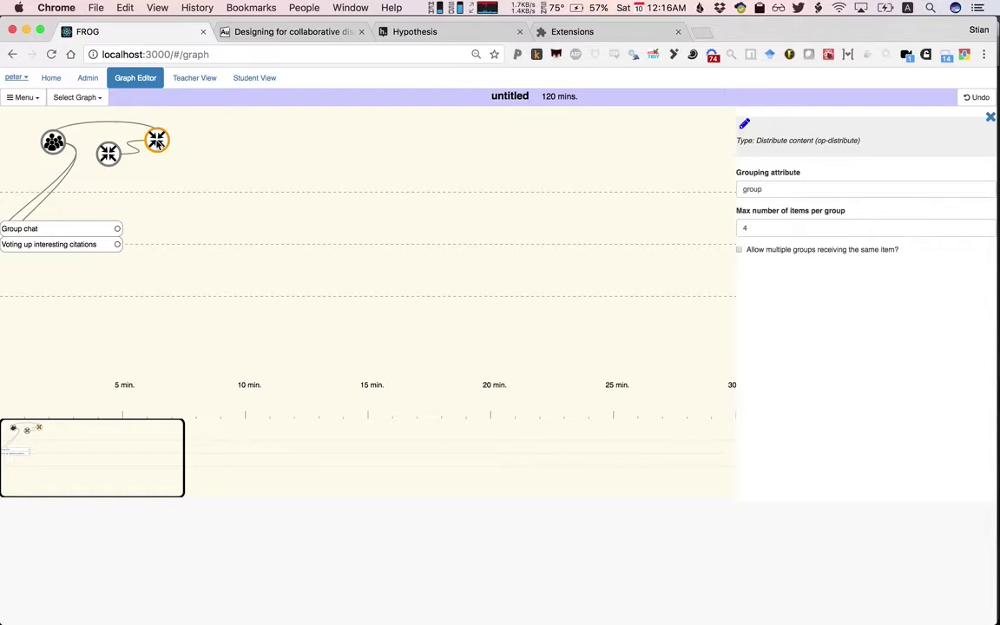
pyautogui.moveTo(157, 143); pyautogui.dragTo(102, 243)
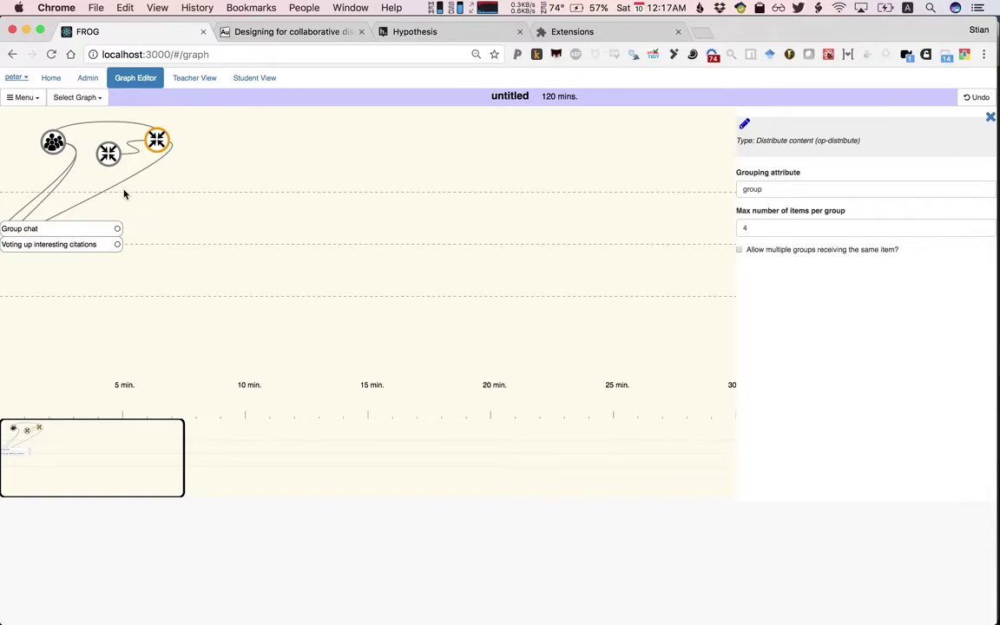
# - Create an activity named 'Clustering activity' from 5 minutes on the first plane
pyautogui.moveTo(122, 192); pyautogui.dragTo(244, 191)
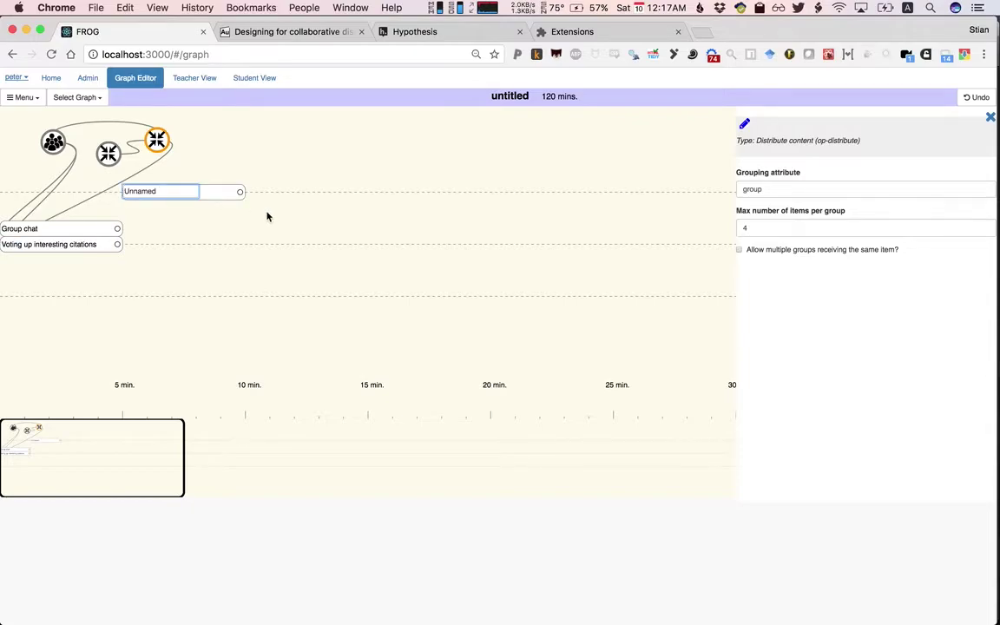
pyautogui.write('Clustering activity')
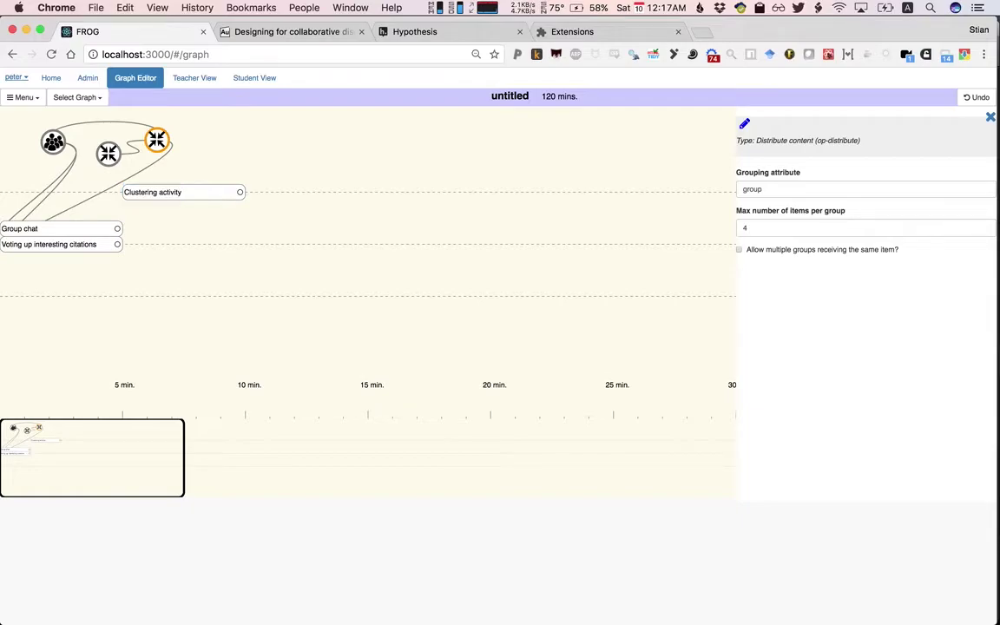
pyautogui.click(191, 187)
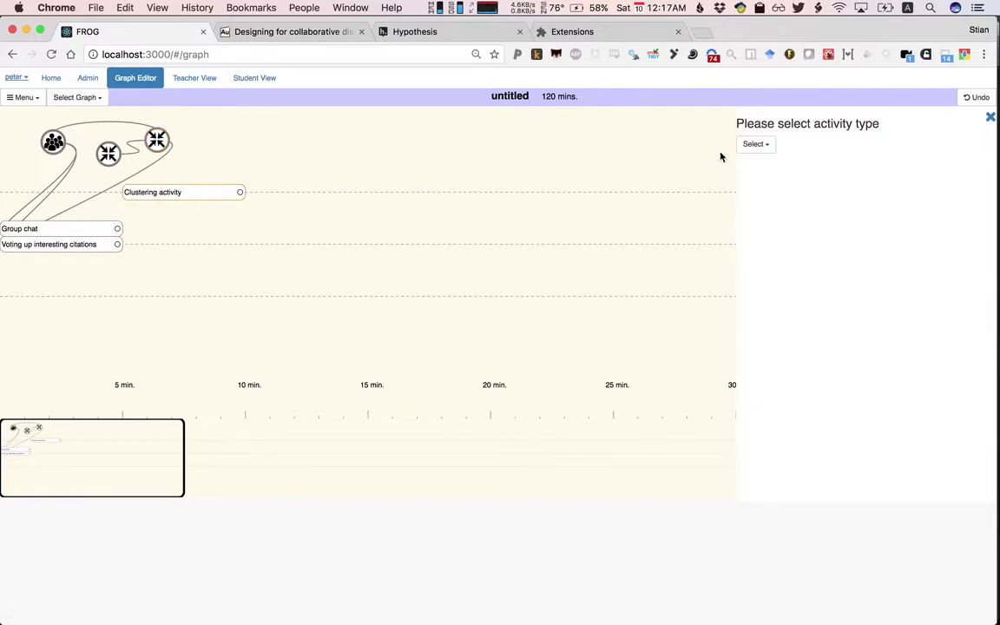
# - Make it a Common Knowledge board with quadrants methods, ethics, data and learning
pyautogui.click(754, 145)
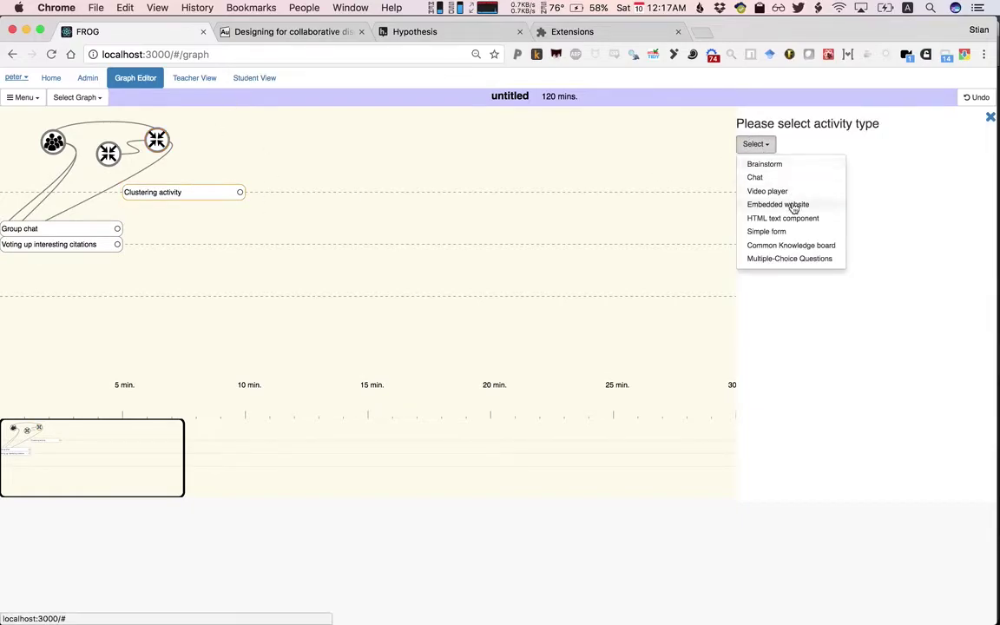
pyautogui.click(788, 246)
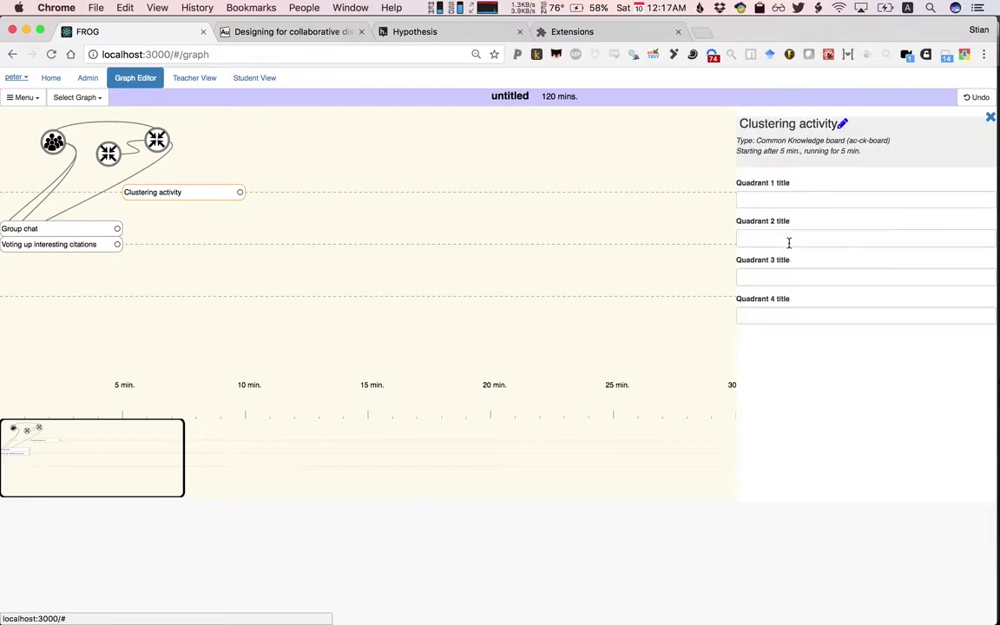
pyautogui.click(822, 196)
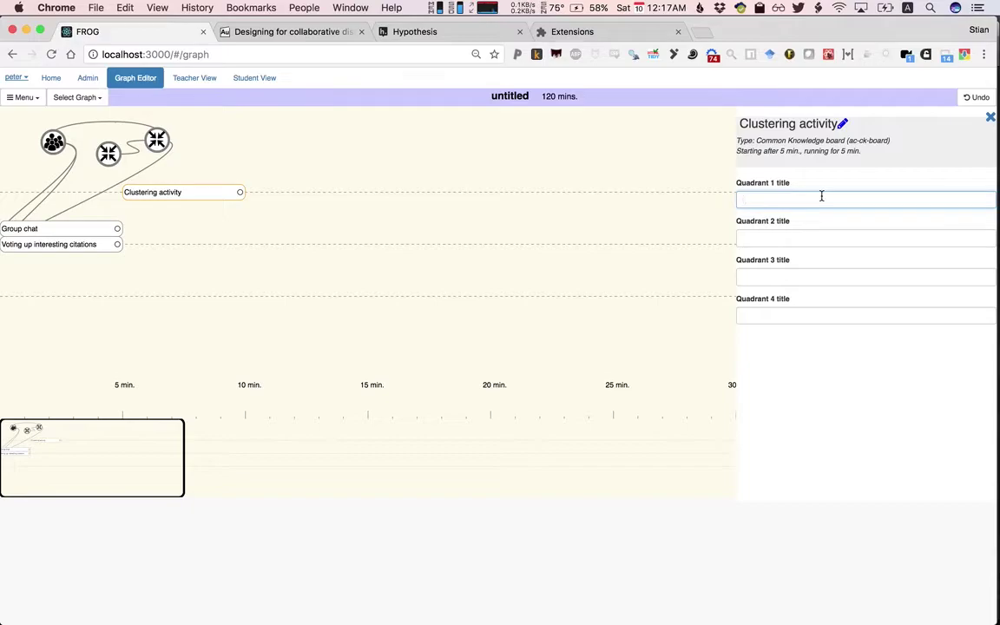
pyautogui.write('methods')
pyautogui.click(806, 240)
pyautogui.write('ethics')
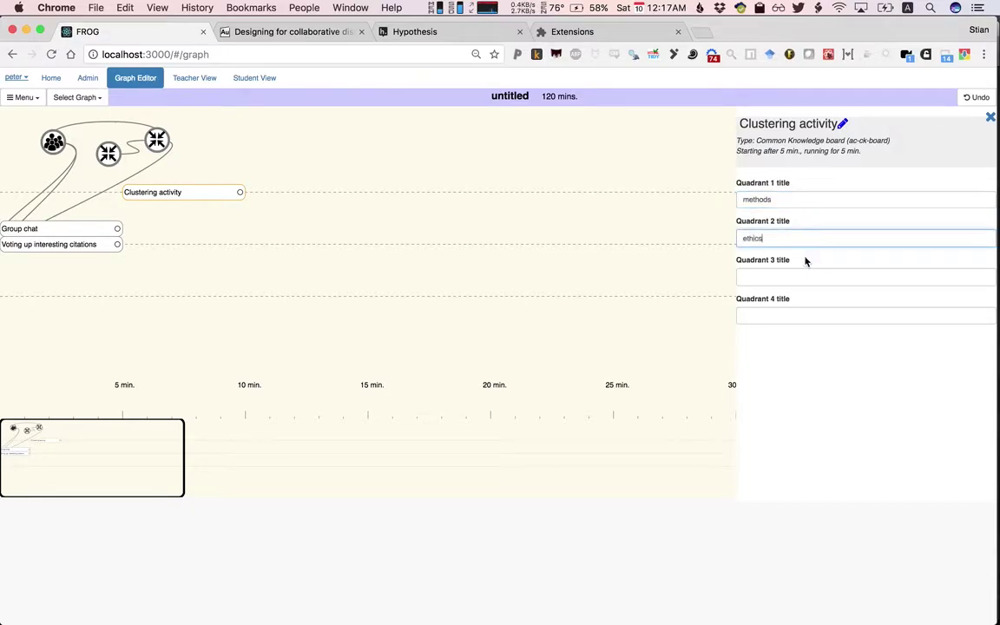
pyautogui.click(795, 277)
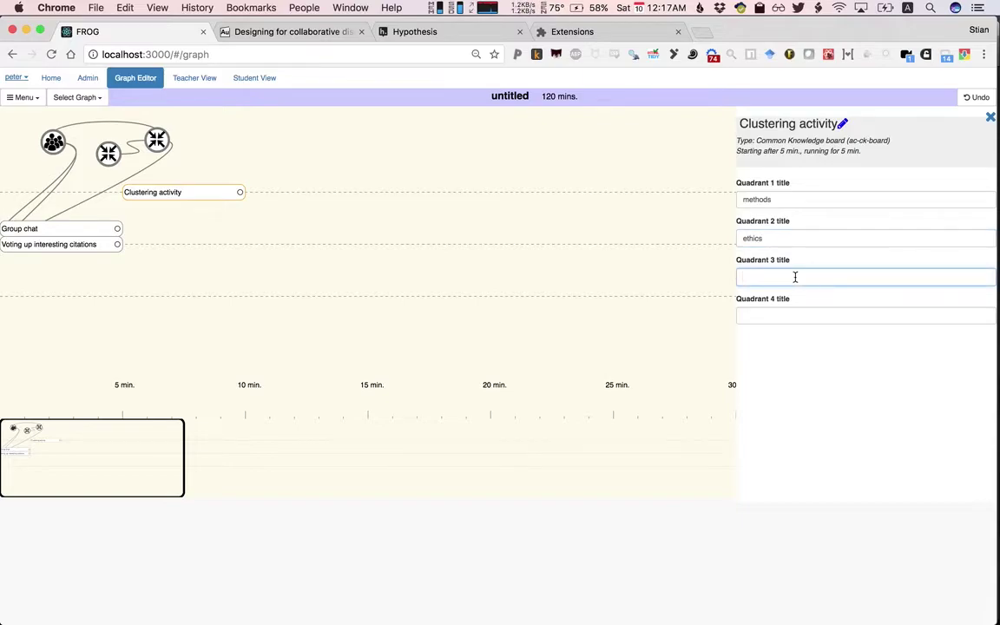
pyautogui.write('data')
pyautogui.click(789, 315)
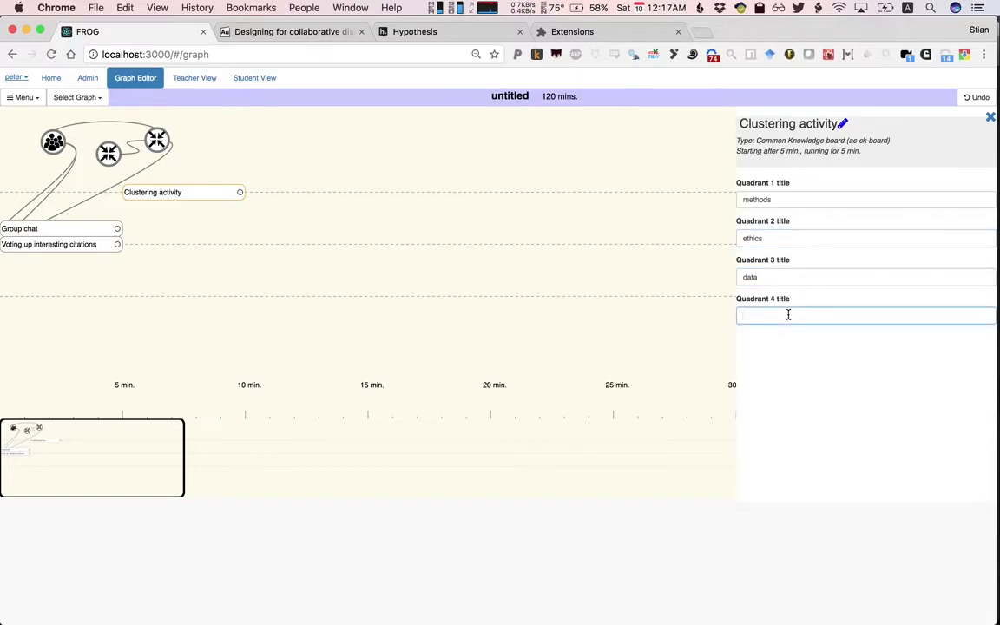
pyautogui.write('learning')
pyautogui.click(148, 221)
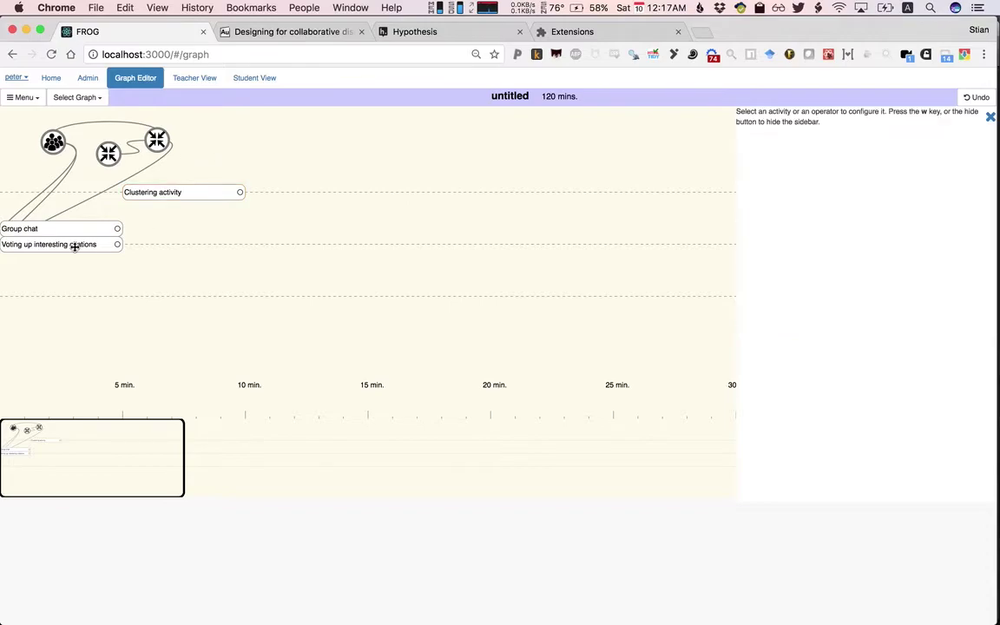
# - Add an Aggregate best ideas operator on the bottom plane keeping 2 ideas per group, fed by Voting
pyautogui.click(94, 245)
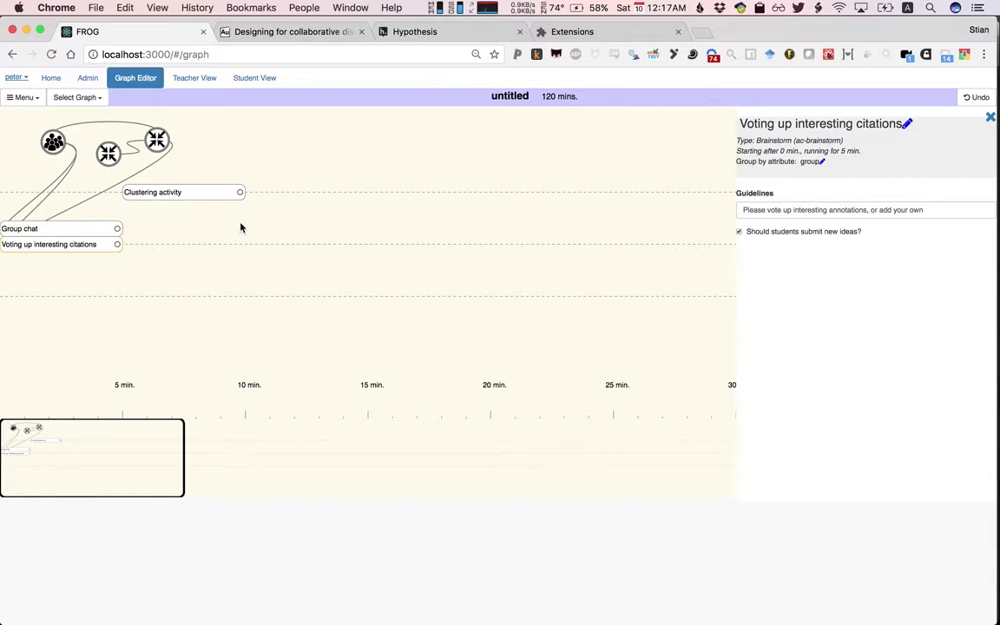
pyautogui.click(138, 292)
pyautogui.click(135, 286)
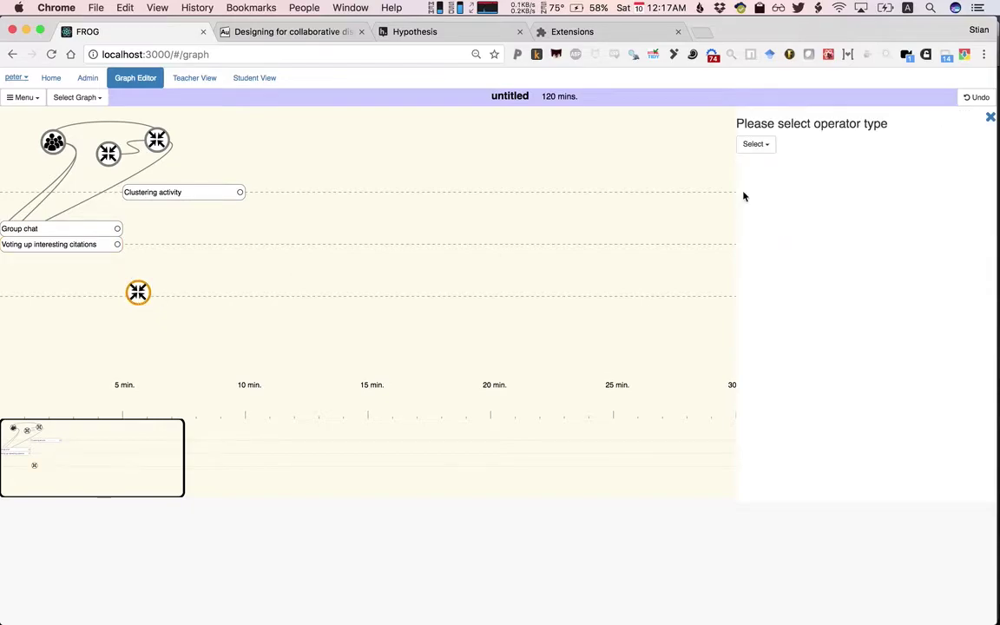
pyautogui.click(757, 145)
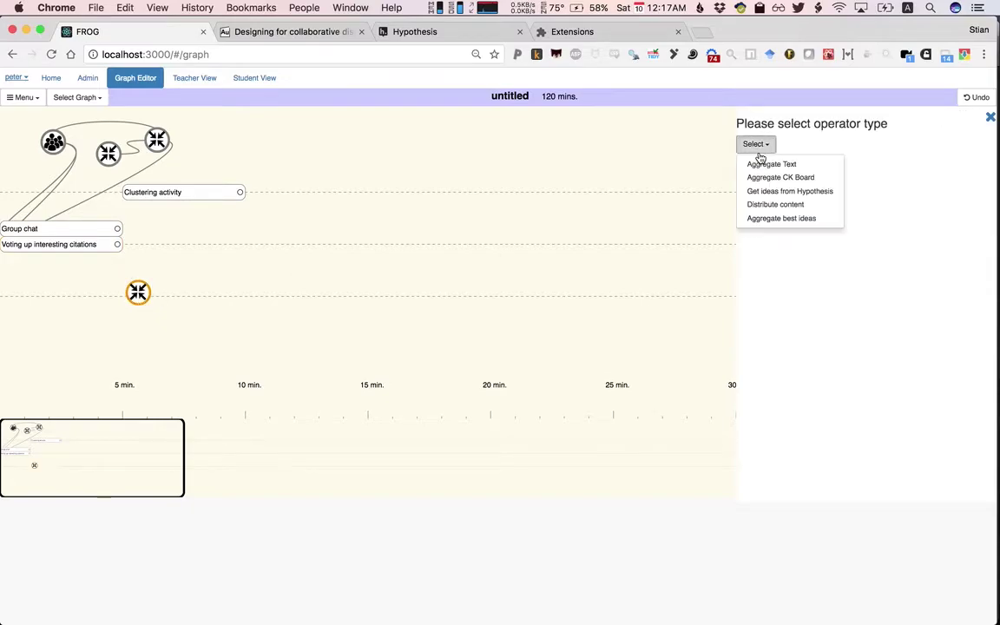
pyautogui.click(797, 218)
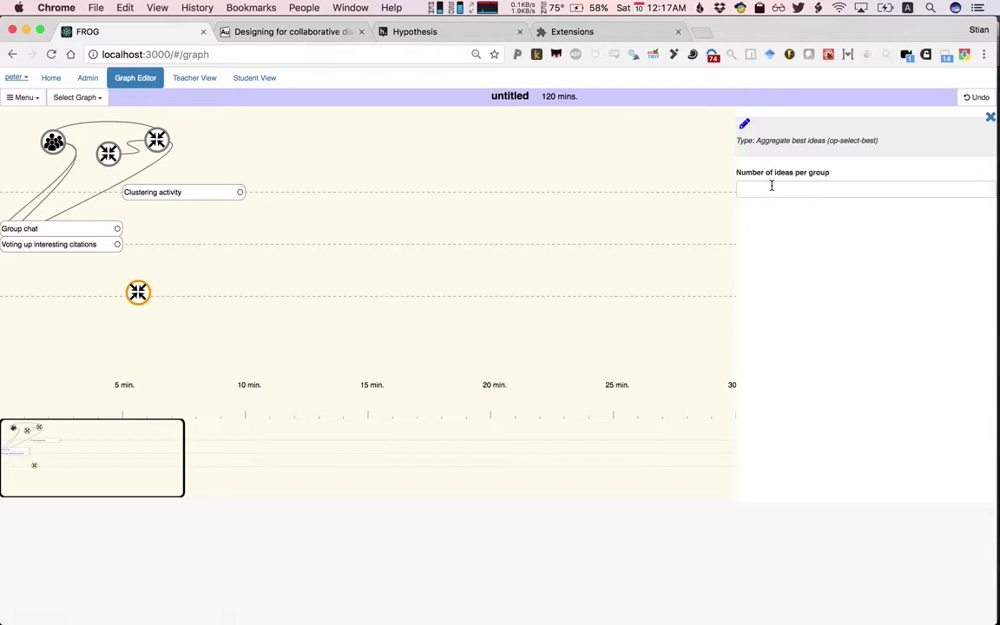
pyautogui.click(770, 187)
pyautogui.write('2')
pyautogui.click(174, 268)
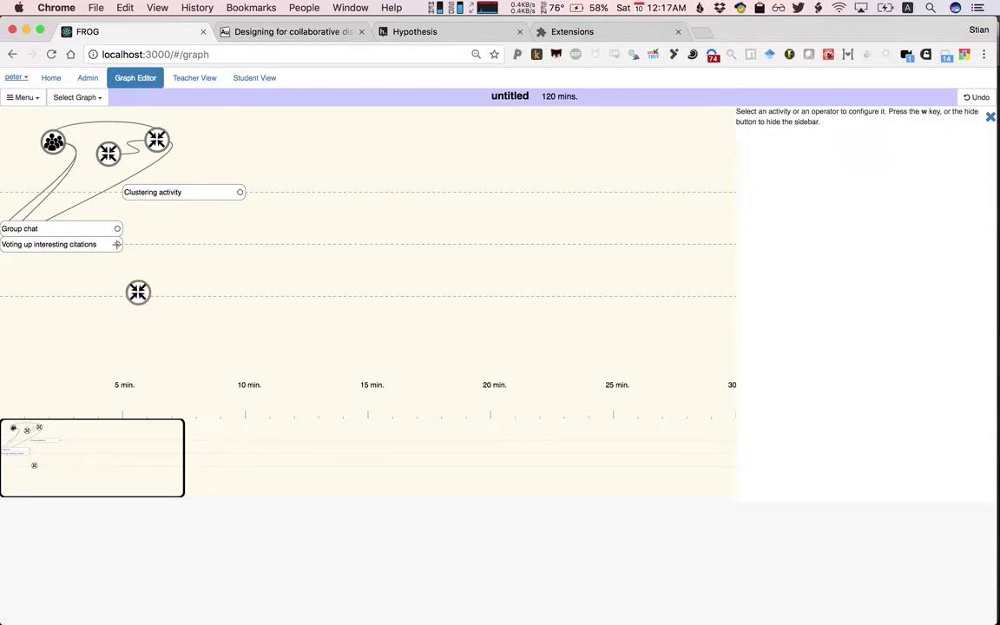
pyautogui.moveTo(117, 244); pyautogui.dragTo(141, 196)
# - Add an activity named Chat of type Chat, starting at 5 minutes
pyautogui.click(267, 193)
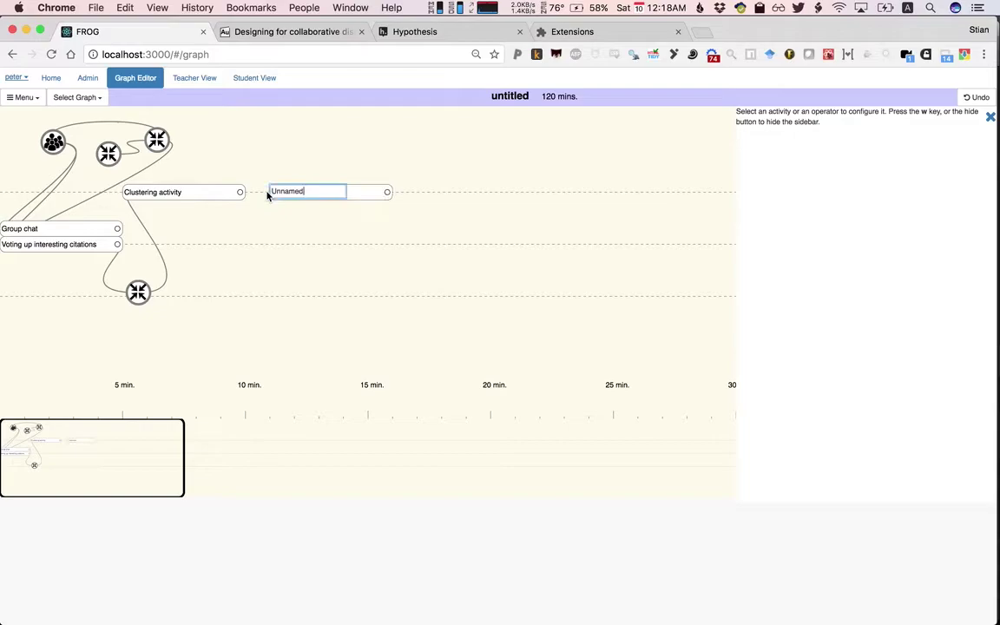
pyautogui.write('Chat')
pyautogui.press('Return')
pyautogui.click(358, 192)
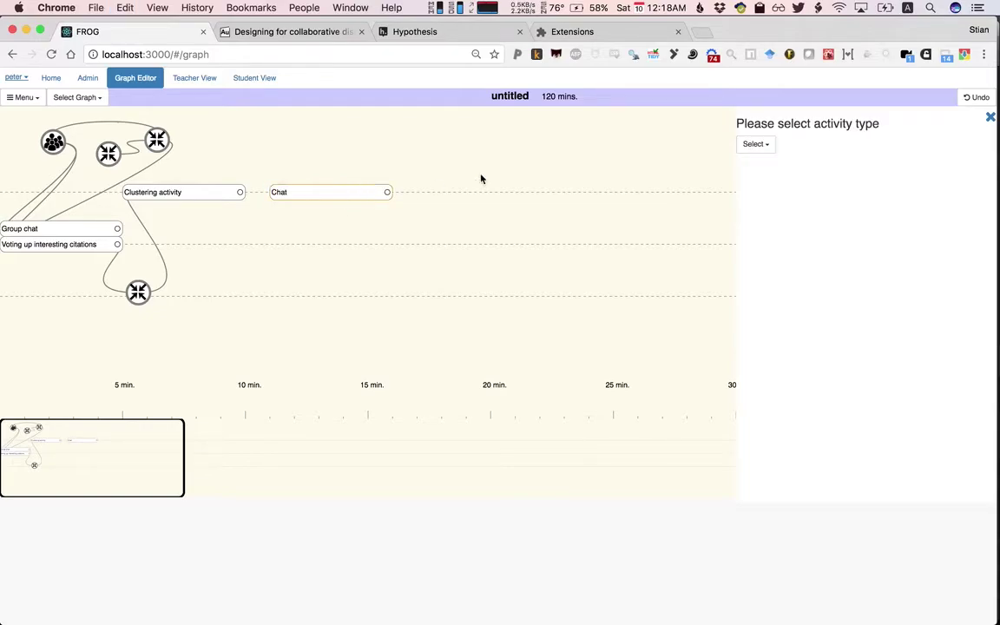
pyautogui.click(749, 146)
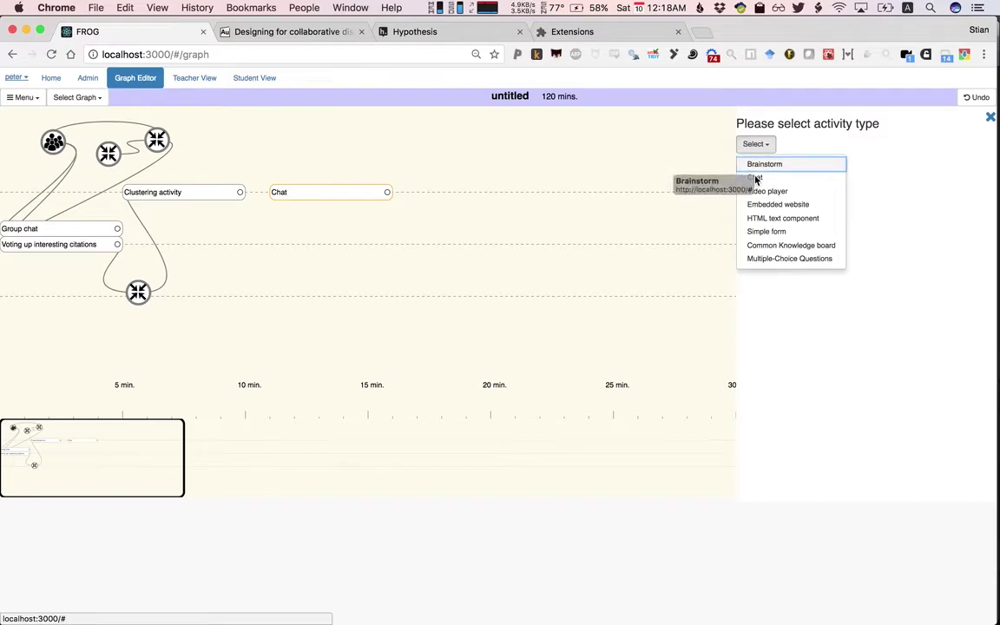
pyautogui.click(757, 179)
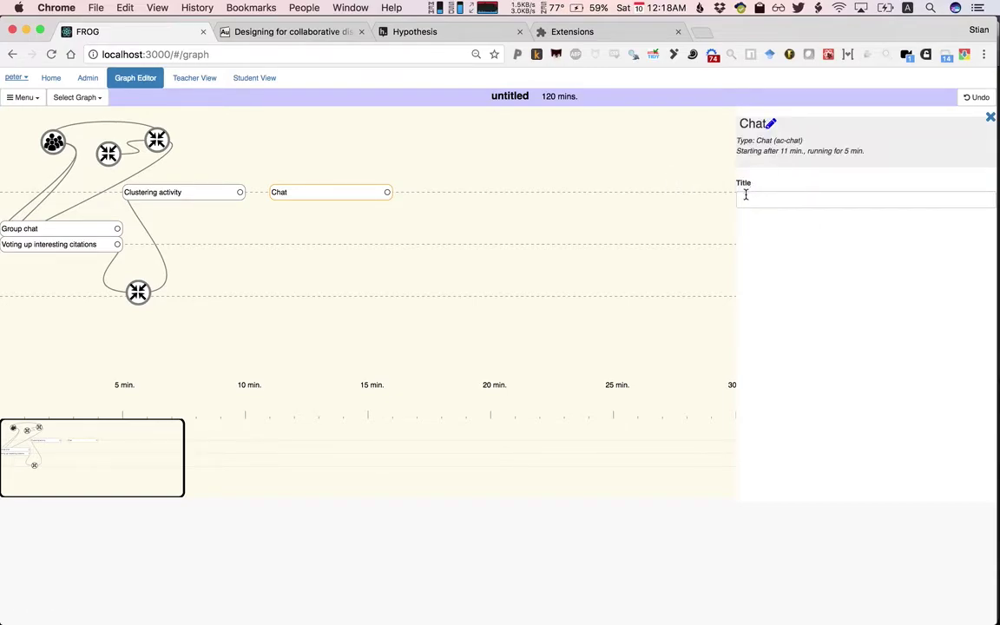
pyautogui.moveTo(313, 191); pyautogui.dragTo(170, 177)
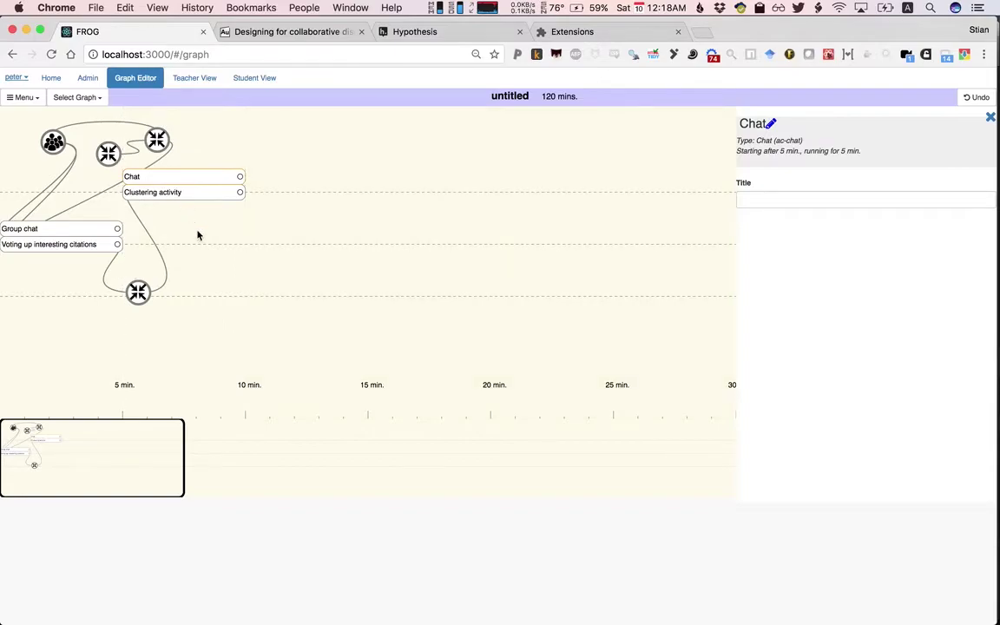
# - Title the graph 'Hypothesis discussion'
pyautogui.click(512, 97)
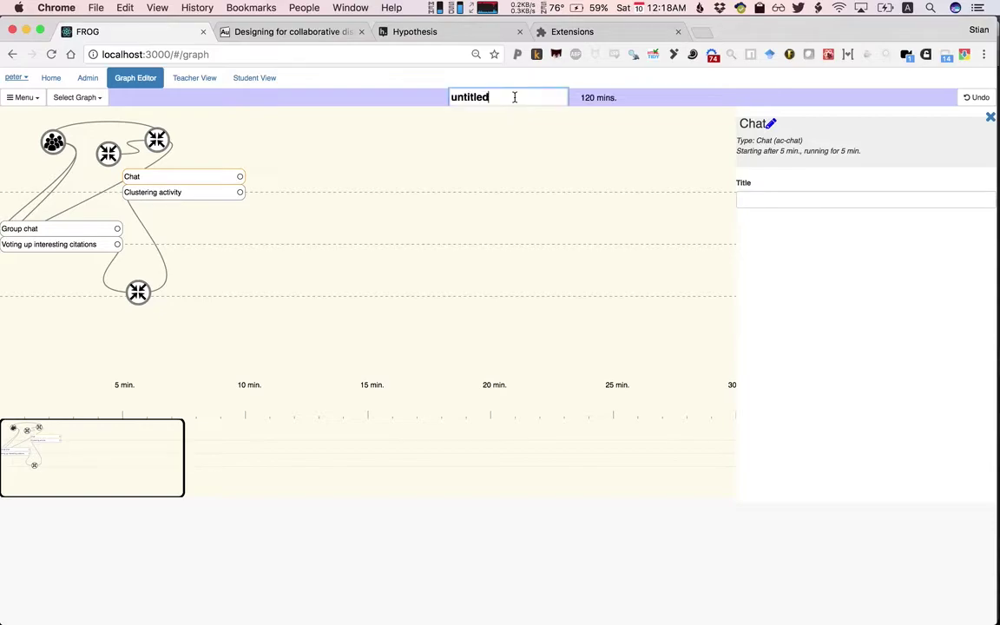
pyautogui.write('Hypt')
pyautogui.write('thesis discussion')
pyautogui.press('Return')
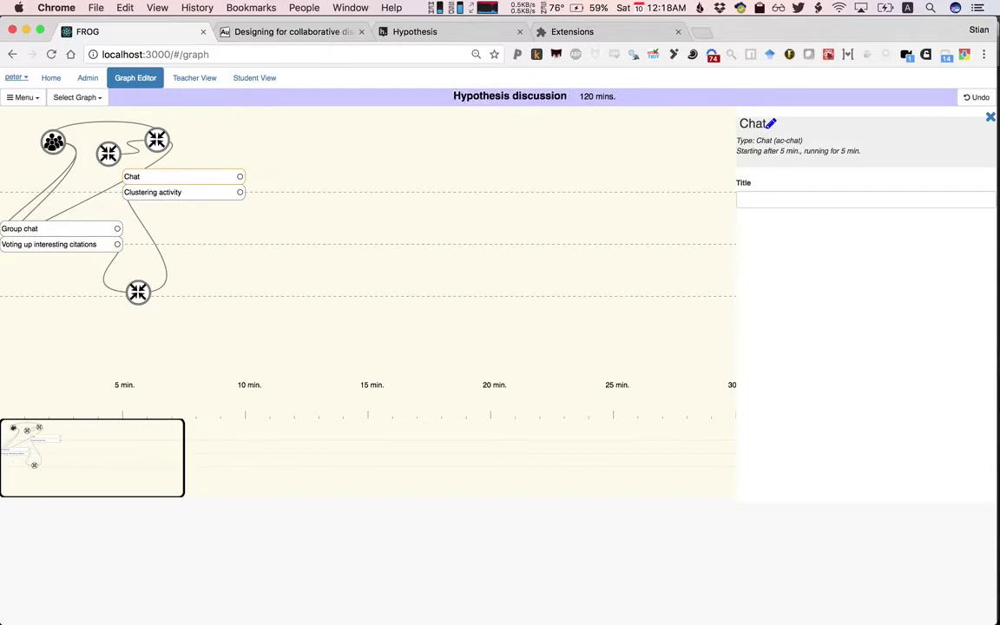
# - From the Teacher View, create a live session running the Hypothesis discussion graph
pyautogui.click(200, 89)
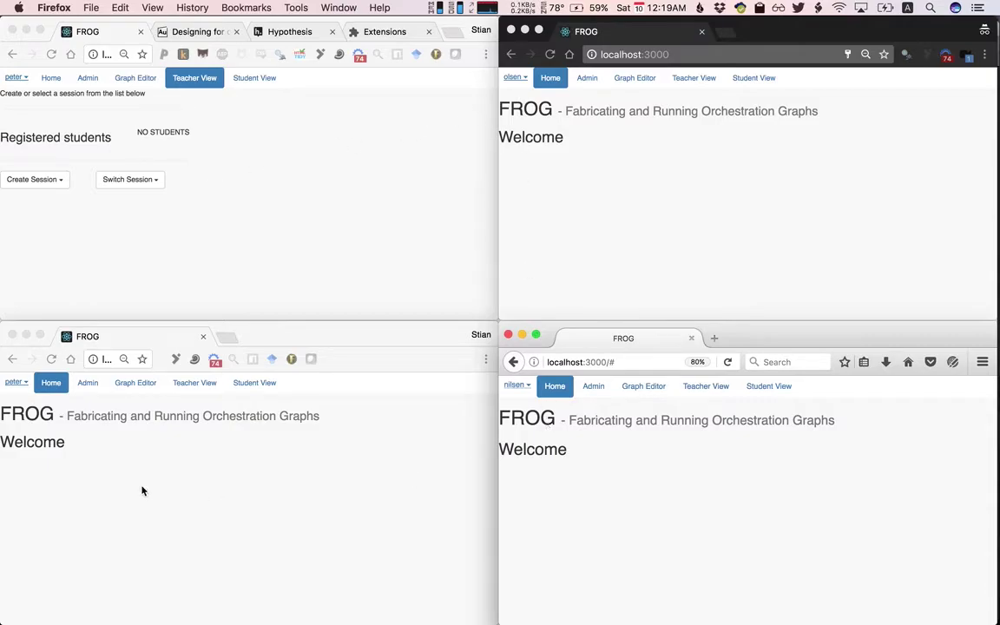
pyautogui.click(33, 167)
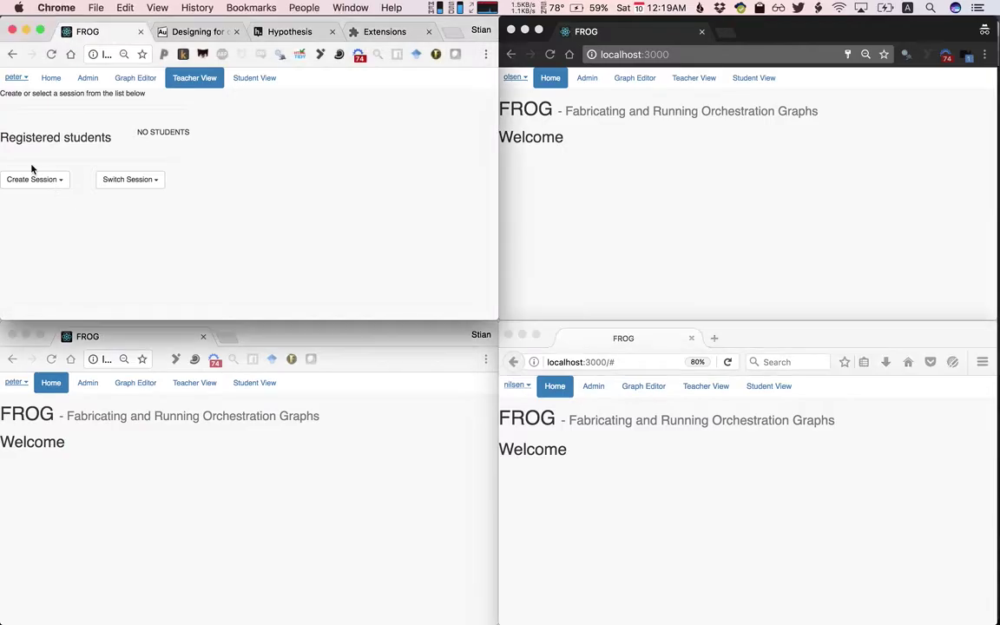
pyautogui.click(31, 179)
pyautogui.click(36, 199)
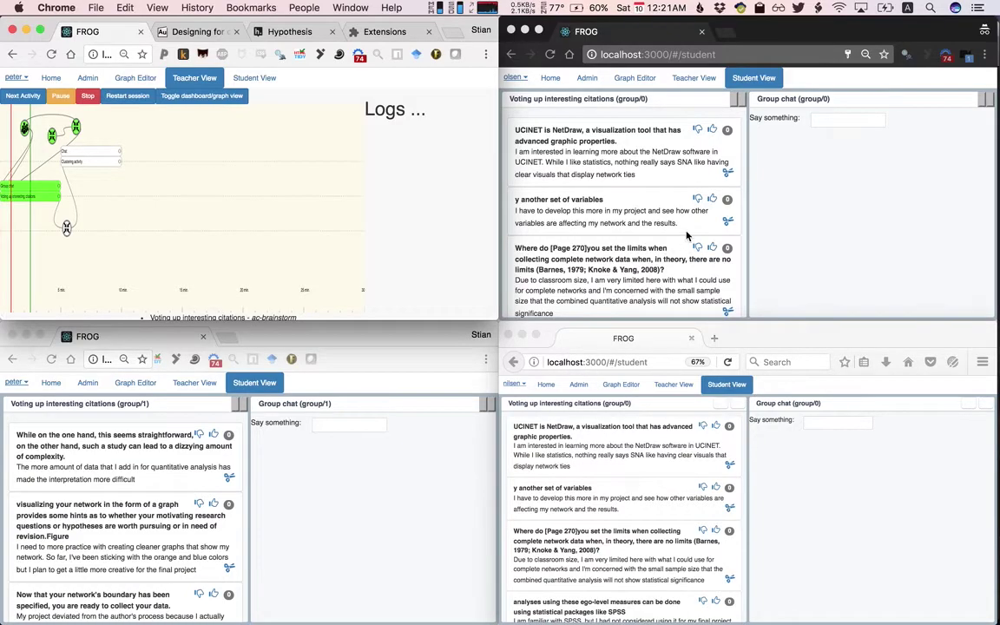
# - Upvote the 'another set of variables', ego-level measures and UCINET citations as different students
pyautogui.scroll(-3, 678, 189)
pyautogui.scroll(3, 678, 189)
pyautogui.click(713, 200)
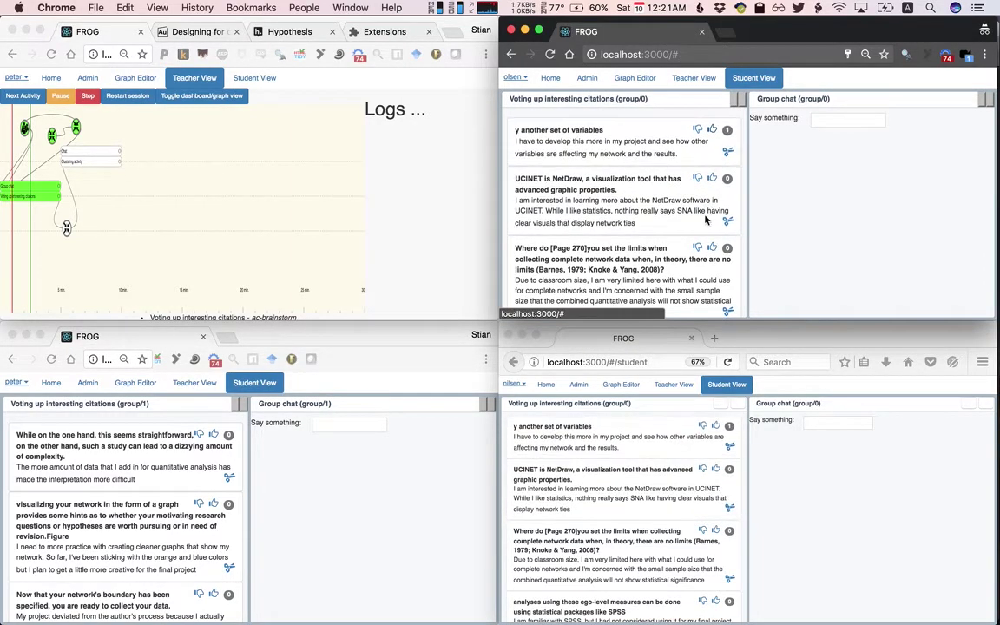
pyautogui.scroll(-3, 714, 233)
pyautogui.click(713, 235)
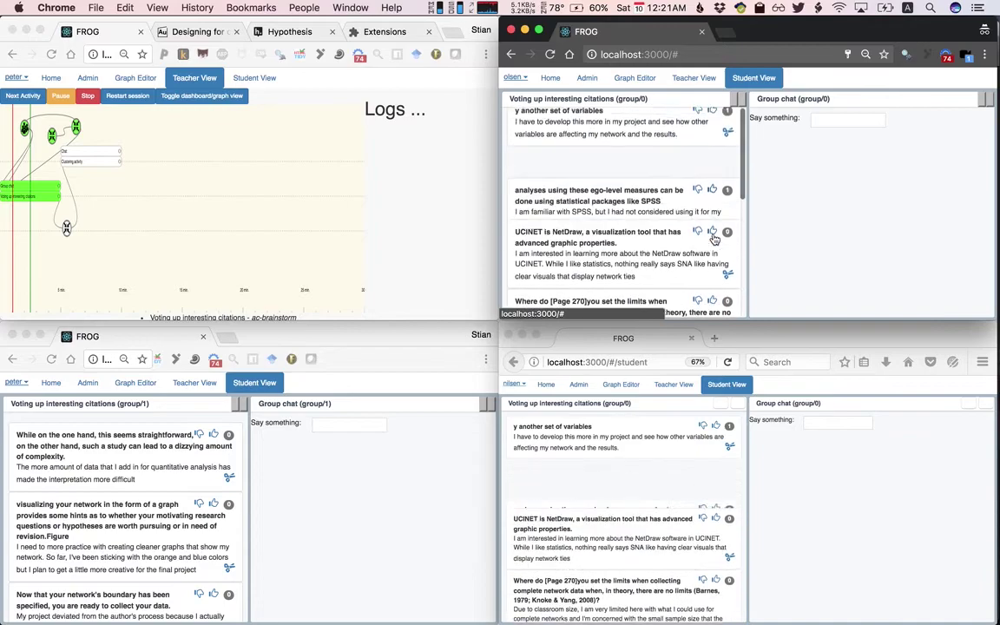
pyautogui.click(716, 540)
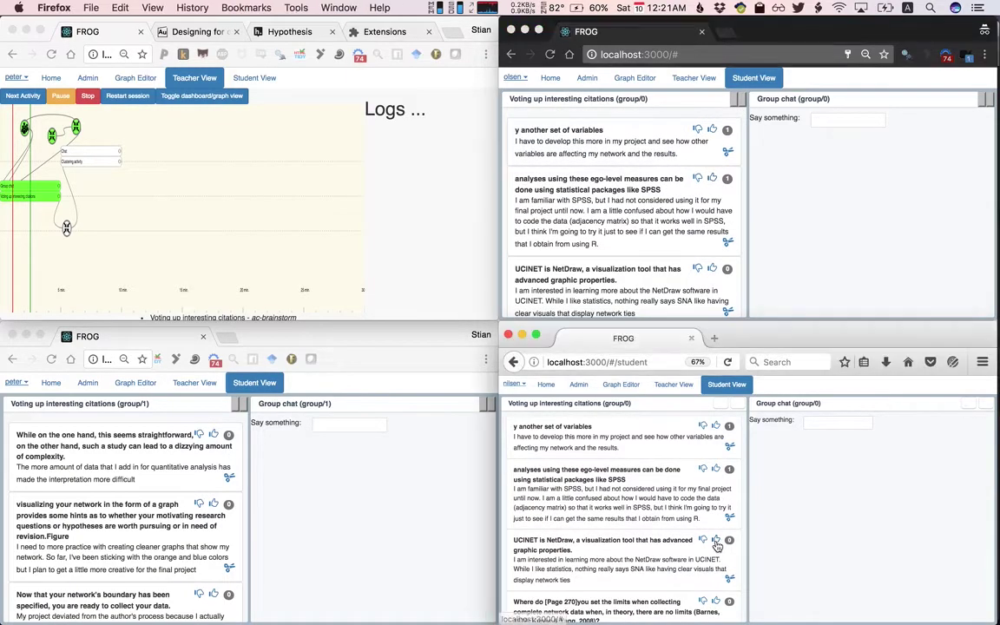
# - Post 'I think UCINet is more interesting' in group chat, then upvote the visualizing your network citation
pyautogui.click(829, 423)
pyautogui.write('I think UCI')
pyautogui.write('Net is more interesting')
pyautogui.press('Return')
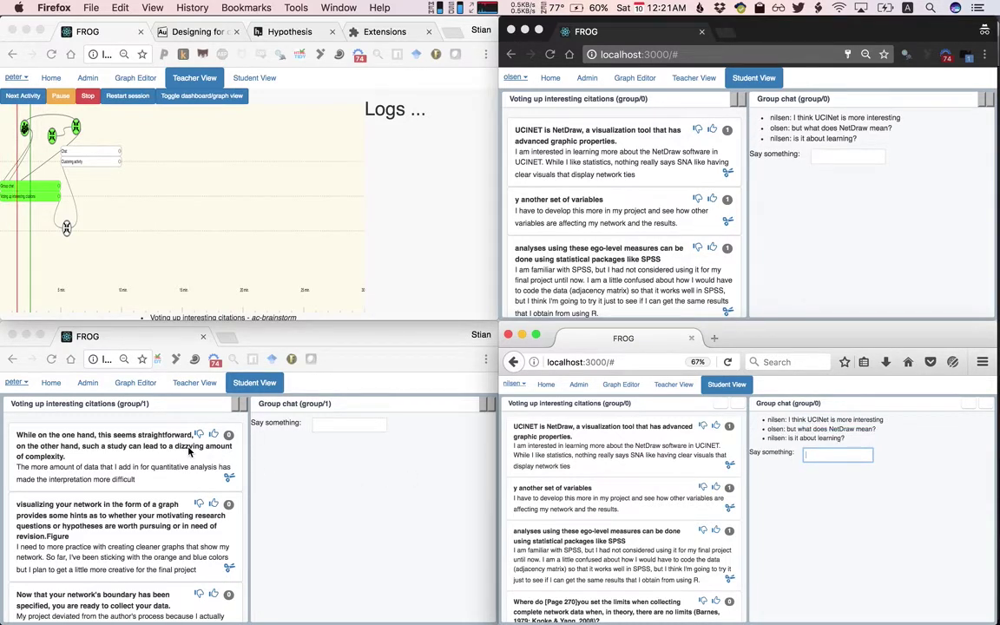
pyautogui.click(211, 506)
pyautogui.click(213, 505)
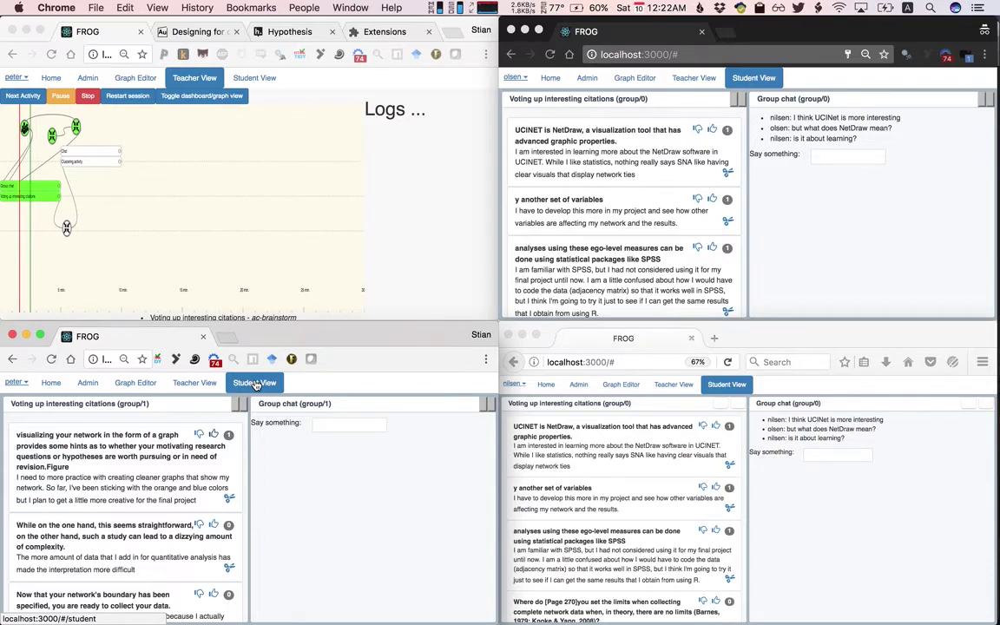
# - With the teacher's word cloud showing, post 'learning' three times in the chat, then return to graph view
pyautogui.click(202, 96)
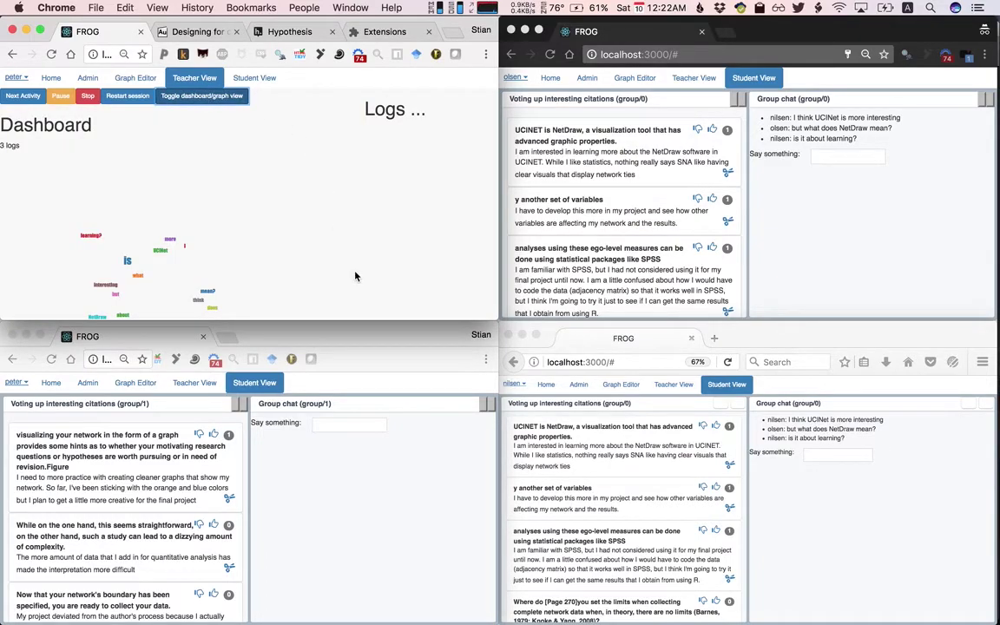
pyautogui.click(761, 132)
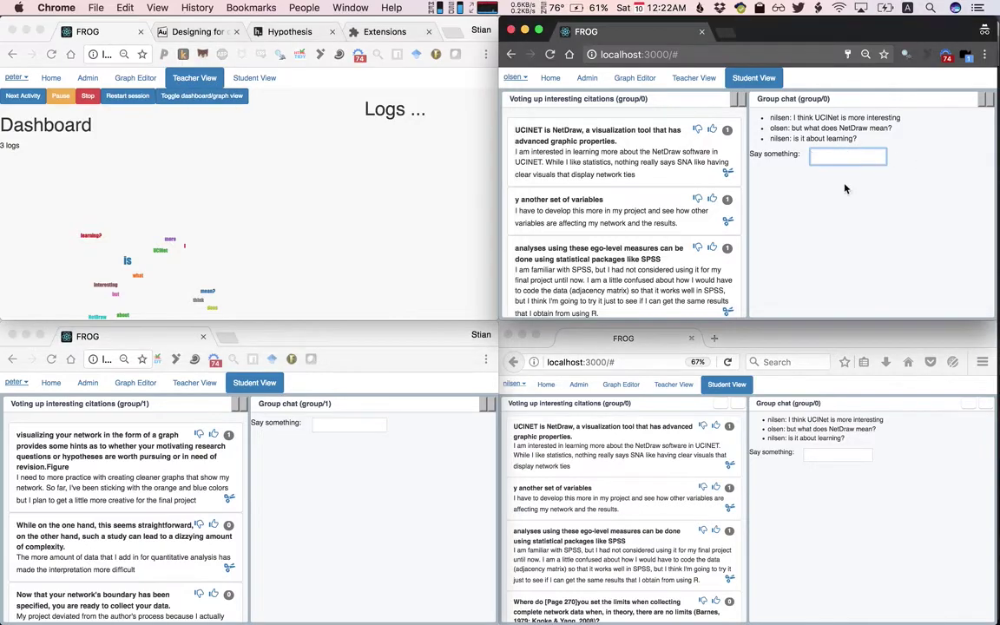
pyautogui.write('learnignng')
pyautogui.press('Return')
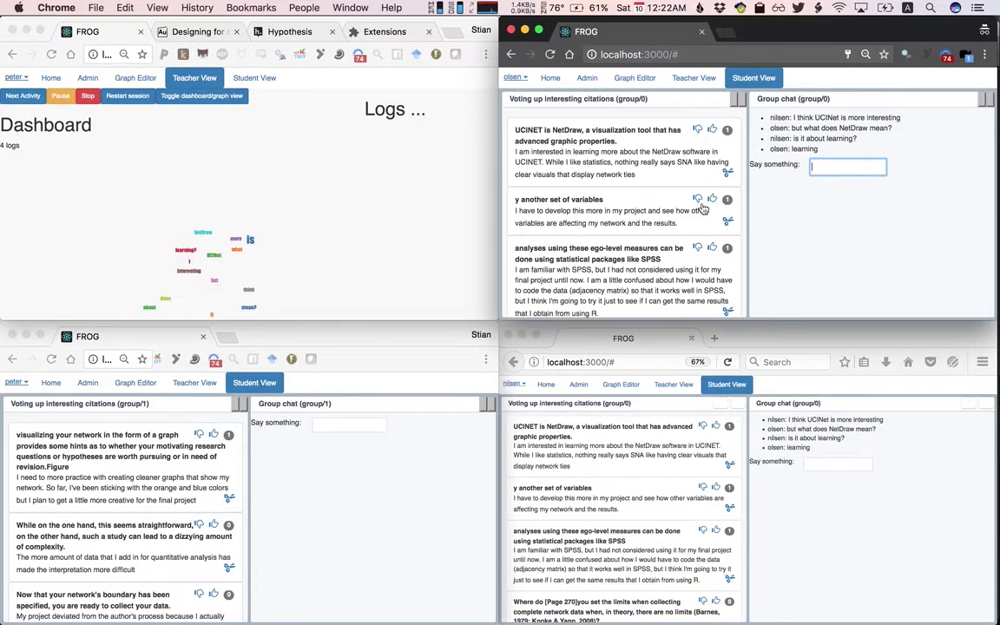
pyautogui.write('learning')
pyautogui.press('Return')
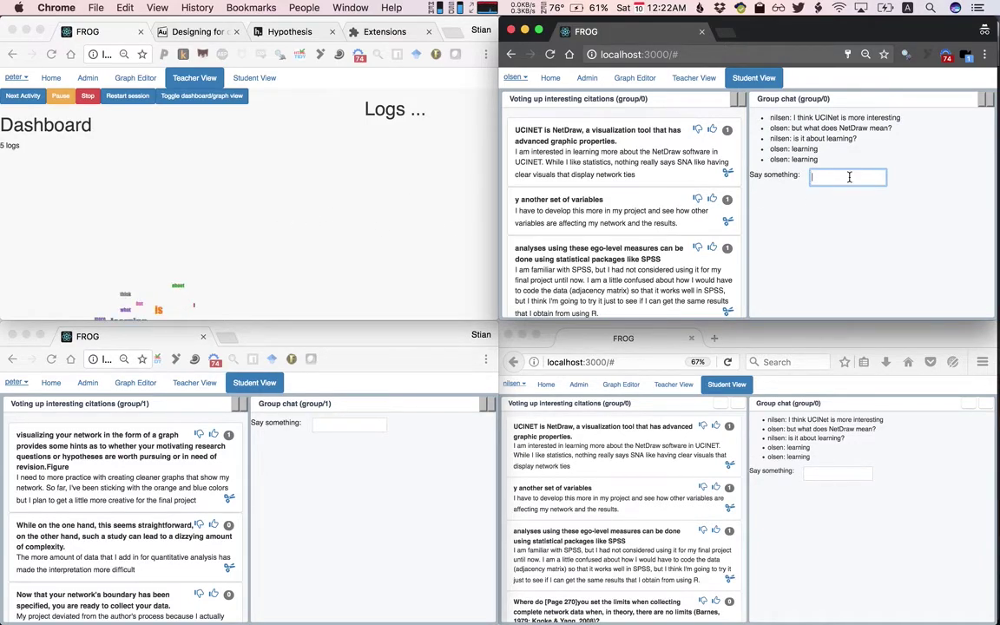
pyautogui.write('learning')
pyautogui.press('Return')
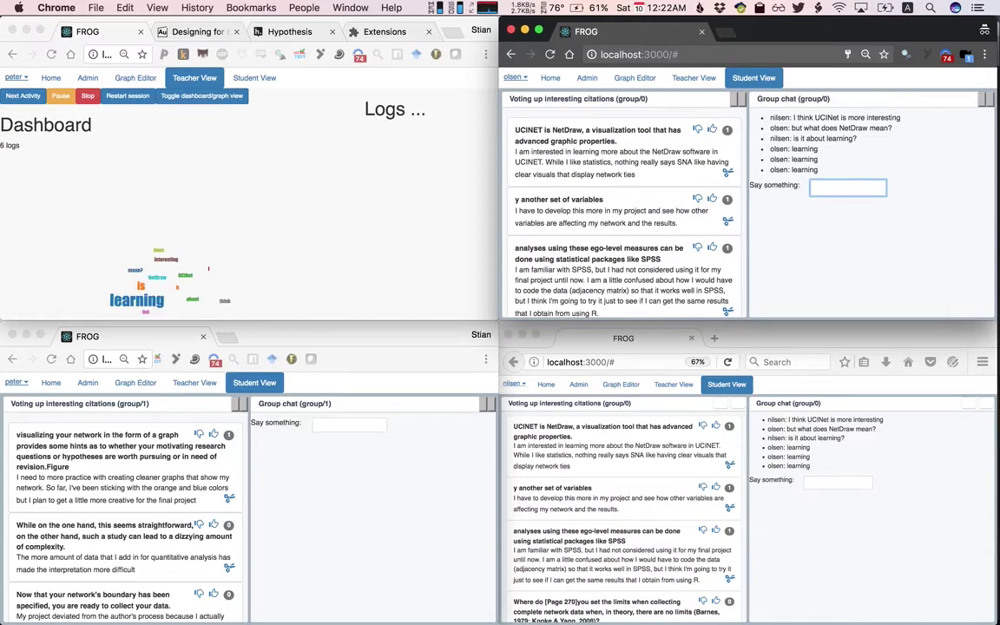
pyautogui.click(222, 97)
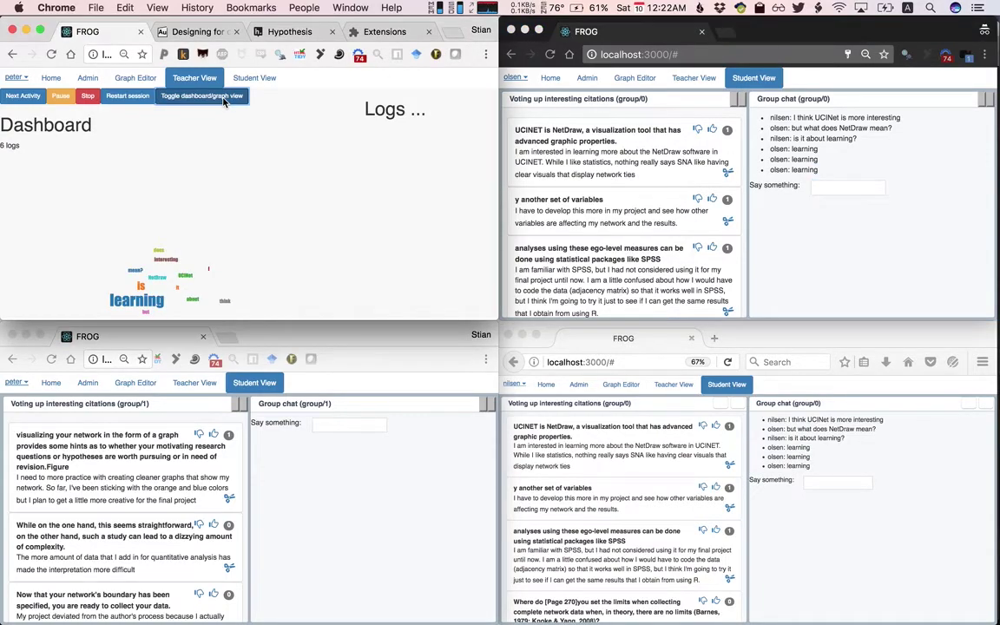
pyautogui.click(213, 99)
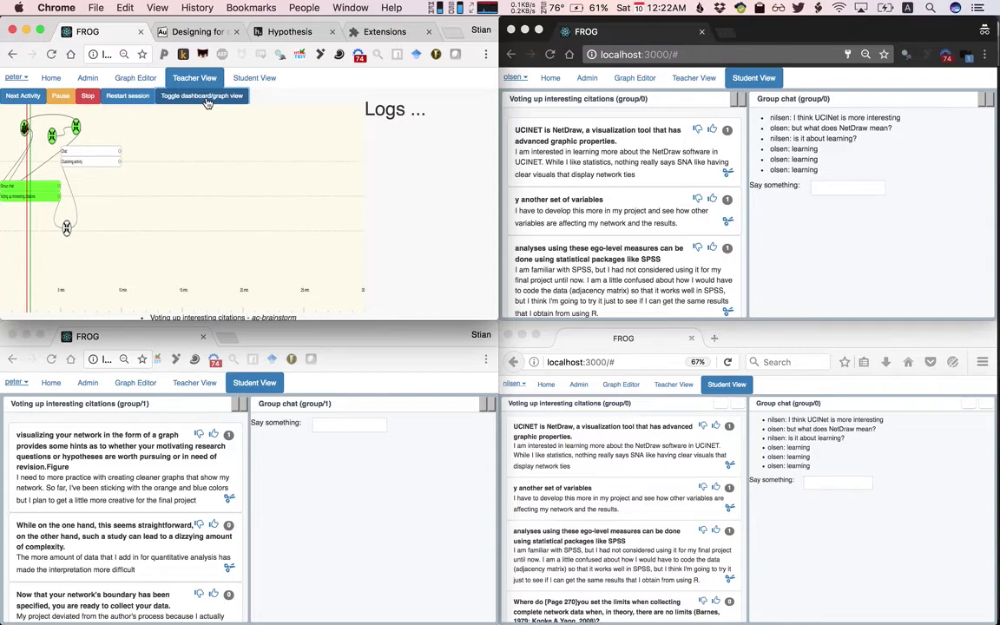
# - Advance to clustering and sort the variables, visualizing and UCINET cards into methods, ethics and data
pyautogui.click(15, 96)
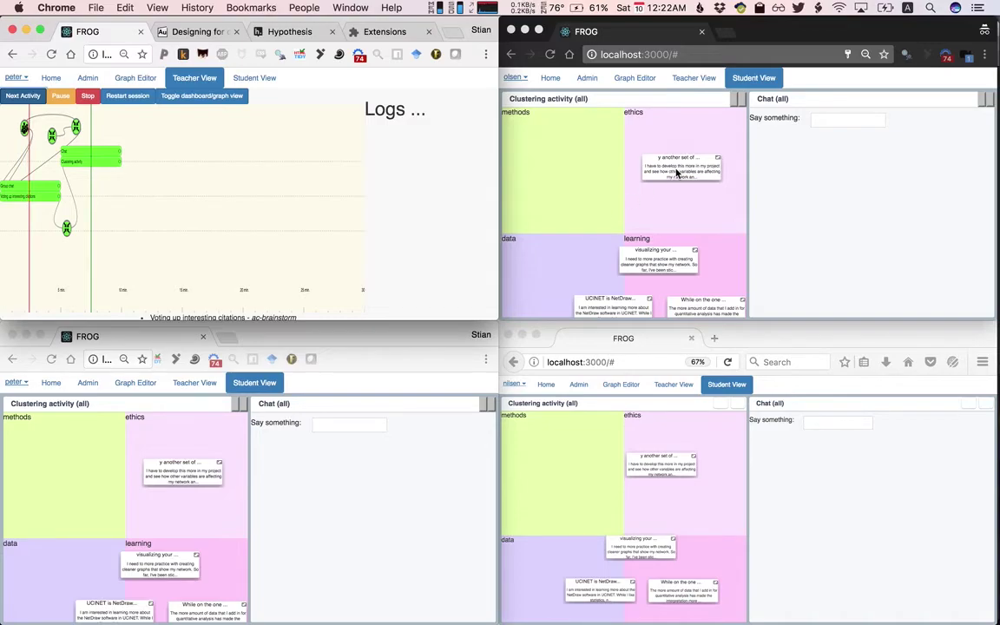
pyautogui.moveTo(677, 172); pyautogui.dragTo(552, 145)
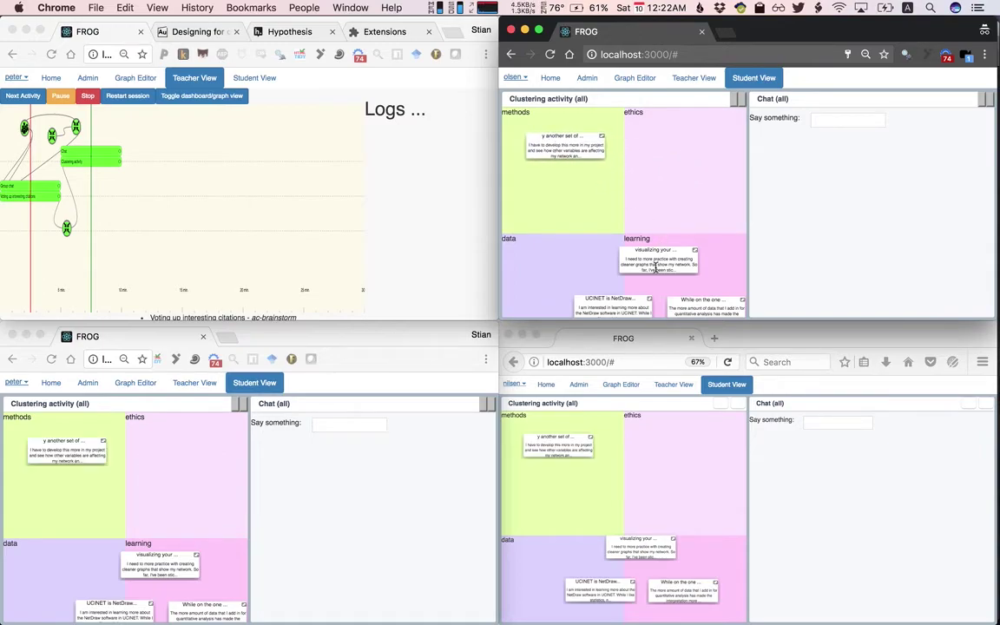
pyautogui.moveTo(659, 264); pyautogui.dragTo(685, 202)
pyautogui.moveTo(612, 299); pyautogui.dragTo(560, 271)
# - Post 'I think that should be in ethics' in the shared chat
pyautogui.click(849, 121)
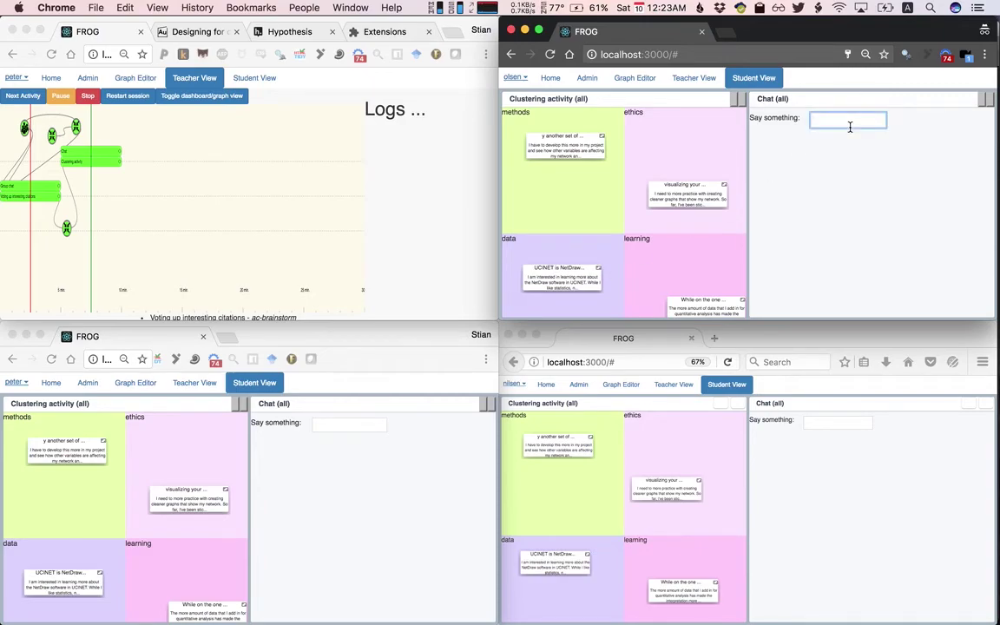
pyautogui.write('I think that should ')
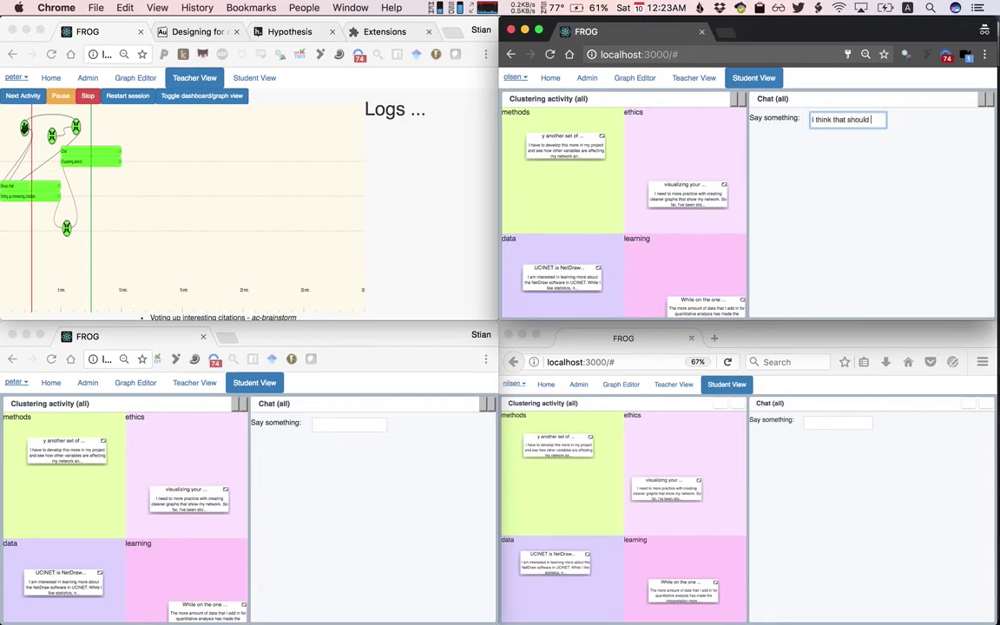
pyautogui.write('be in ethics')
pyautogui.press('Return')
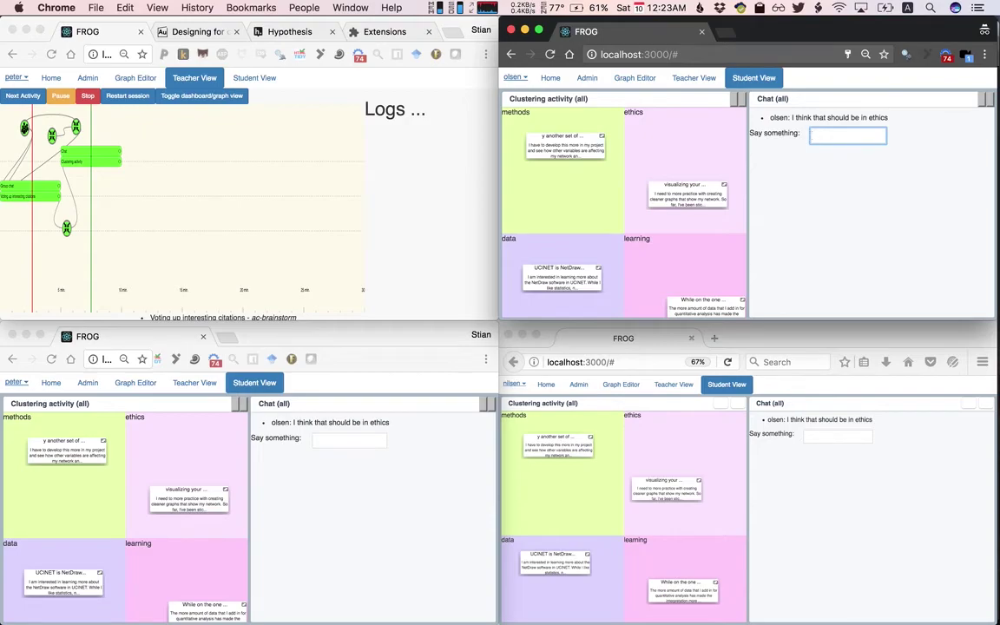
# - Show the teacher's word cloud dashboard and drag the 'While on the one hand' card higher in learning
pyautogui.click(210, 100)
pyautogui.click(210, 101)
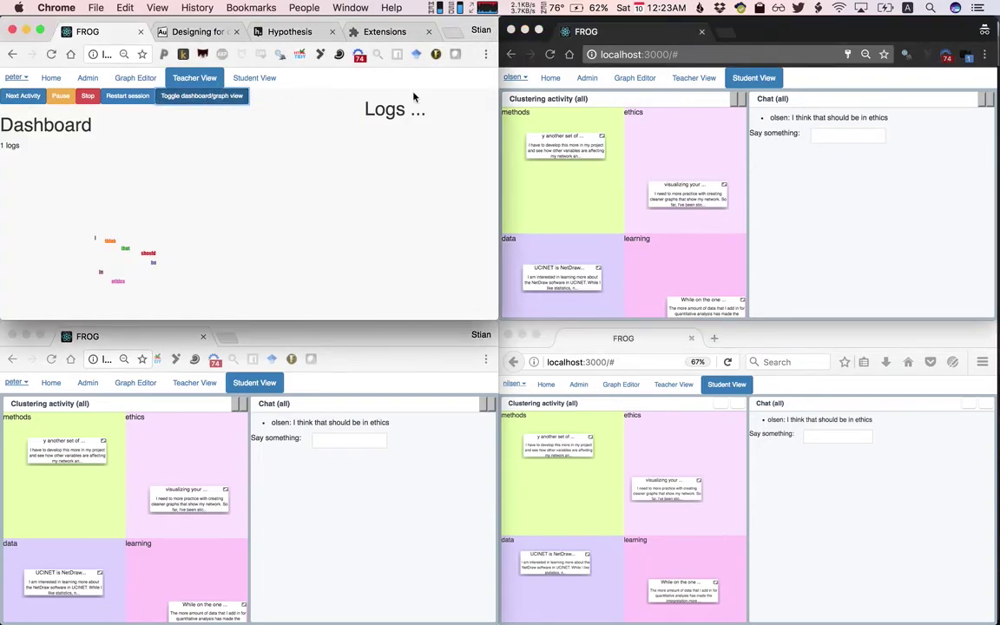
pyautogui.click(710, 308)
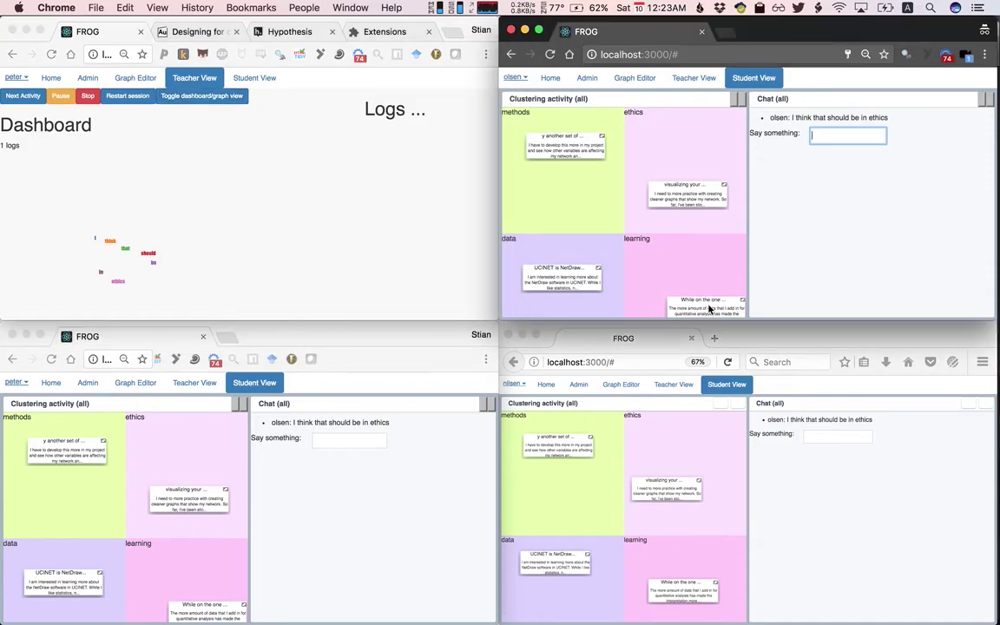
pyautogui.moveTo(713, 295); pyautogui.dragTo(688, 251)
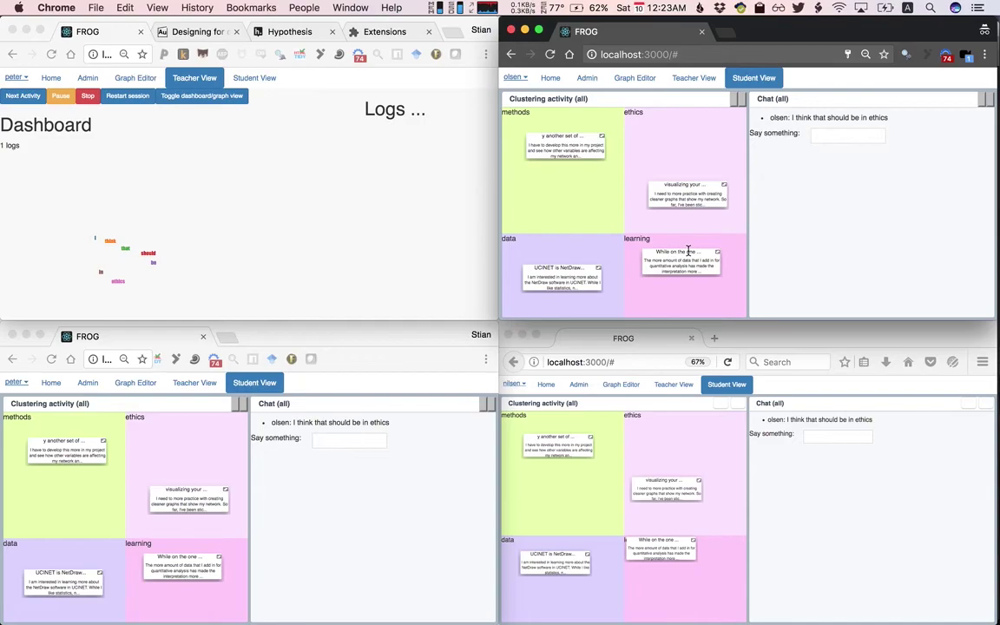